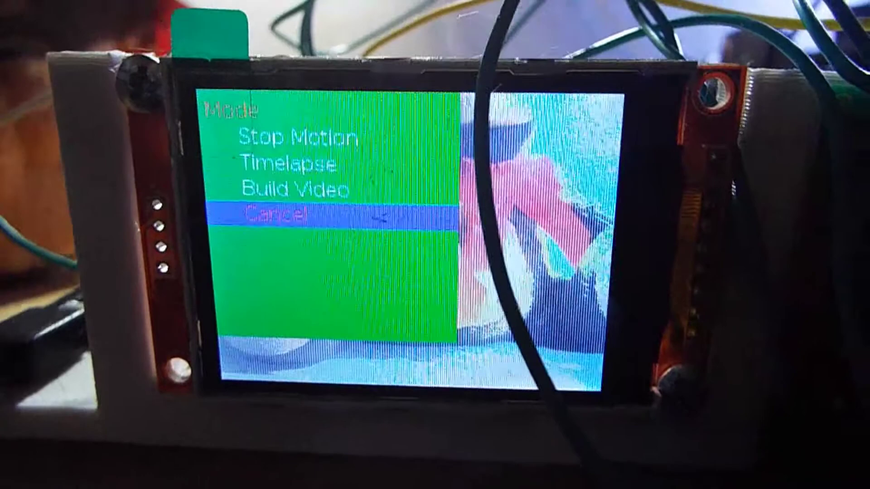
key("Up")
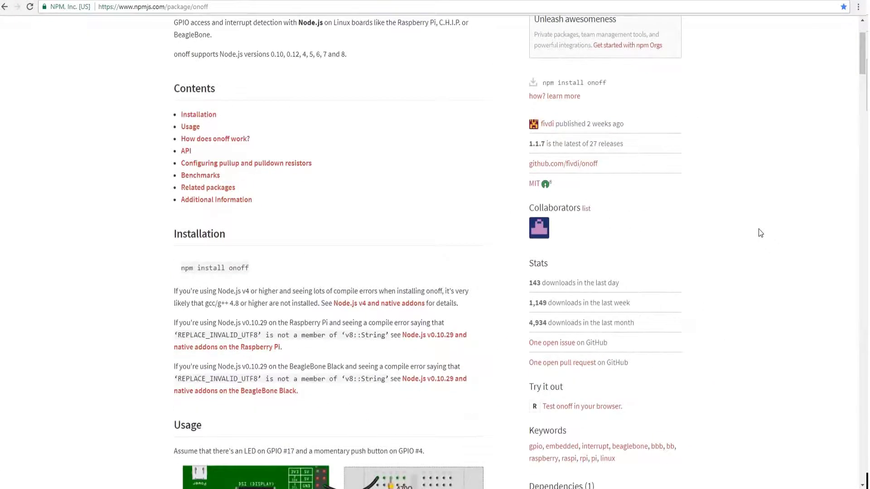
Step: Review the installation and usage sections of the onoff and pitft npm package pages
scroll(759, 229, "down", 3)
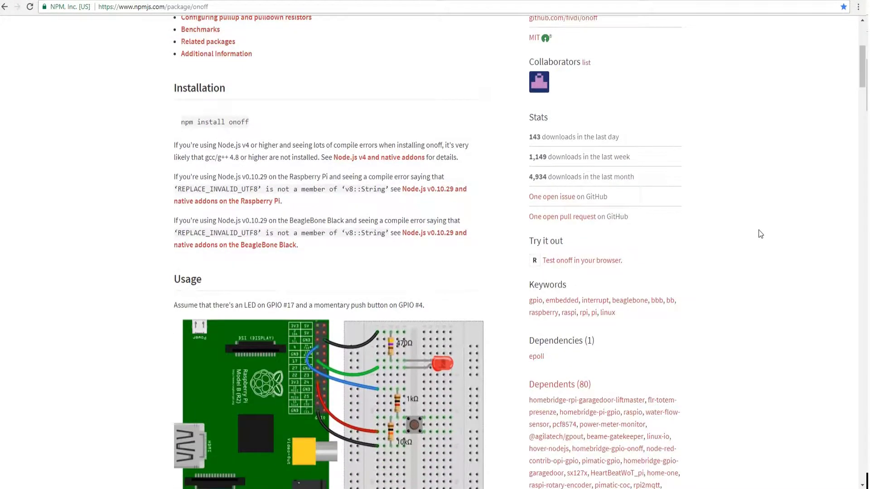
scroll(758, 230, "down", 5)
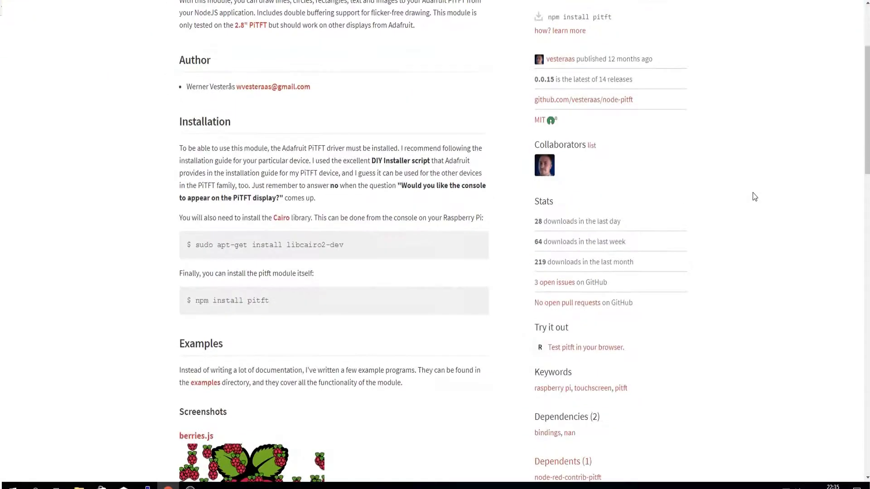
scroll(754, 196, "down", 4)
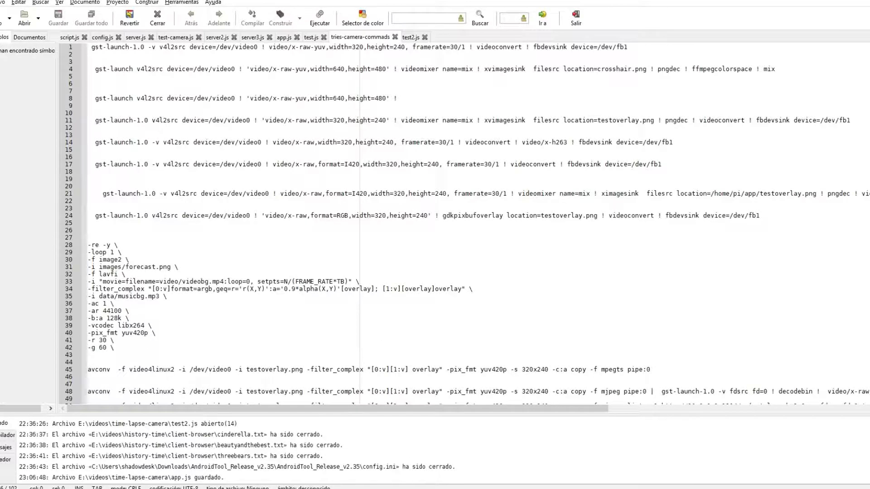
Step: Look through the trial commands in tries-camera-commads and highlight the final gst-launch-1.0 command that uses gdkpixbufoverlay with testoverlay.png
left_click(738, 231)
left_click(303, 92)
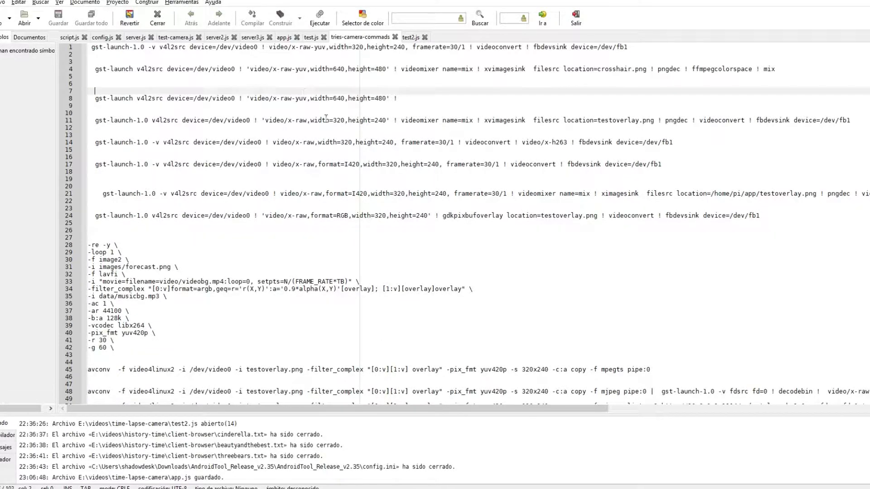
scroll(326, 118, "down", 5)
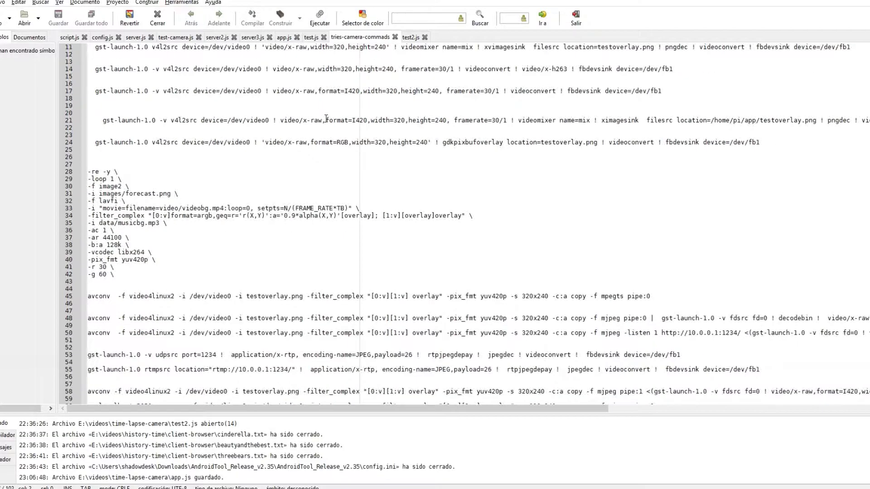
scroll(326, 118, "down", 12)
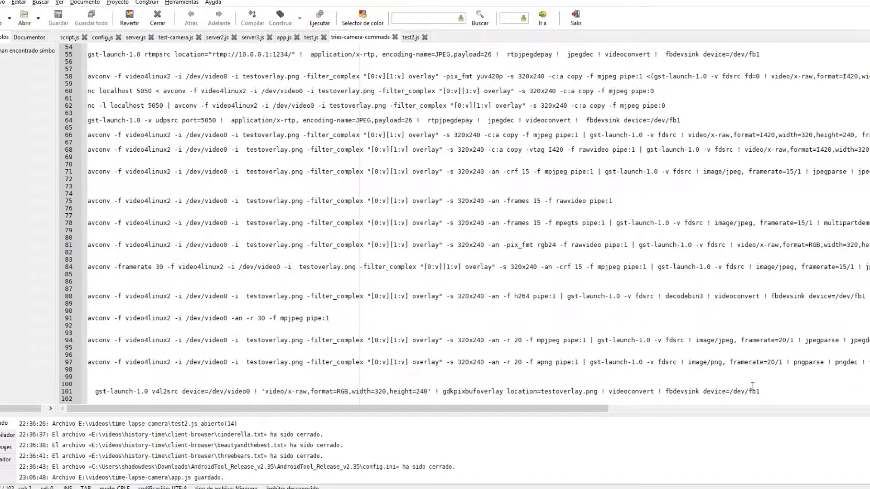
left_click_drag(761, 392, 134, 388)
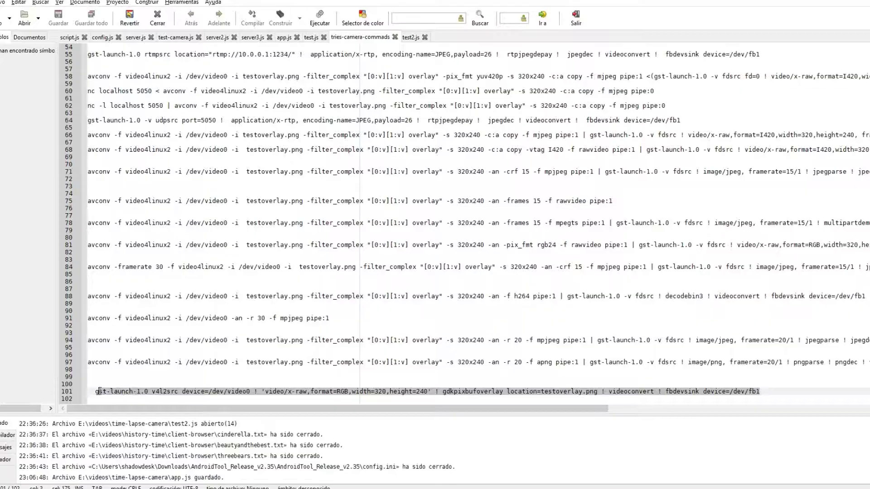
Step: Switch to the Raspberry Pi terminal and open /etc/fstab in nano
key("alt+Tab")
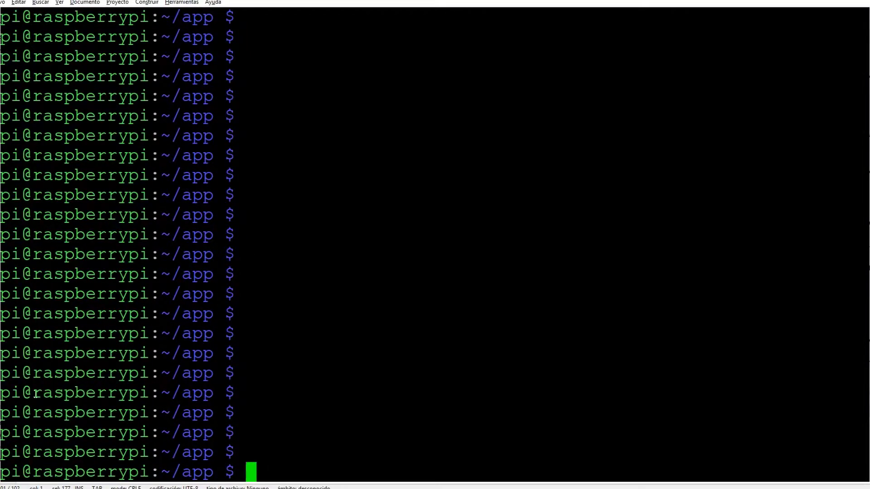
type("nano /")
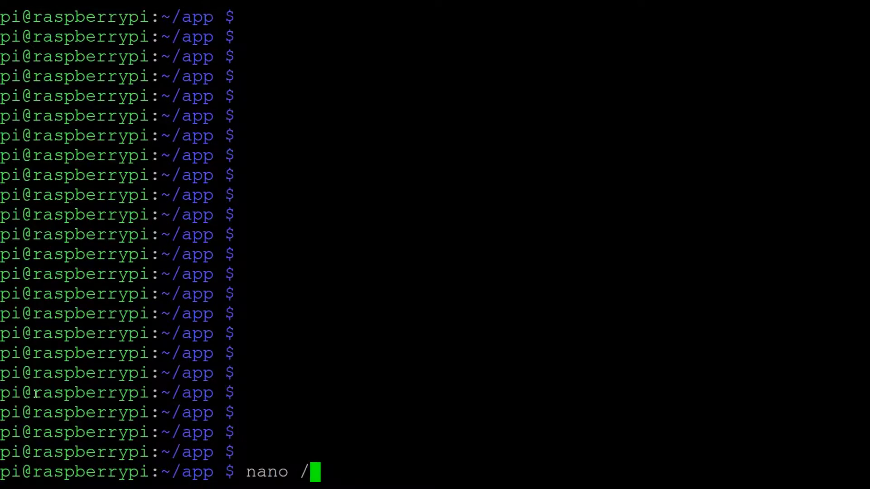
type("etc/fs")
key("Tab")
key("Return")
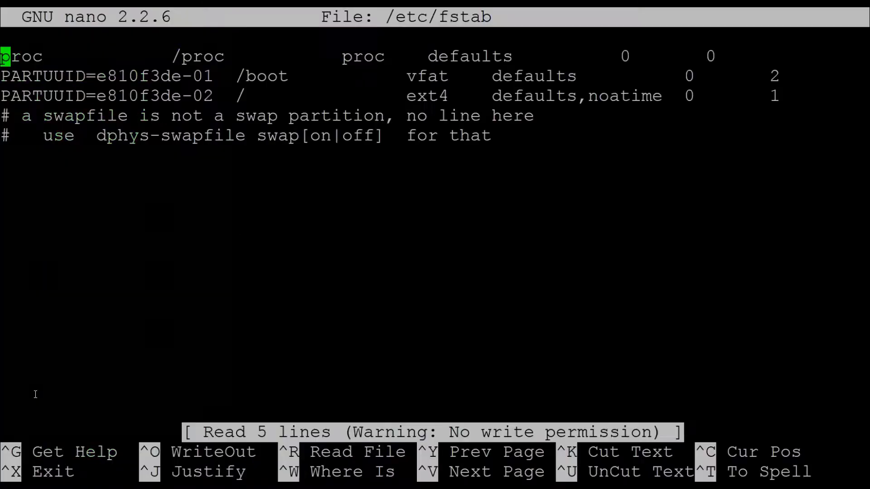
Step: Paste the copied tmpfs mount entry for /mnt/ramdisk on a new line above the swapfile comment
key("Down")
key("Down")
key("Down")
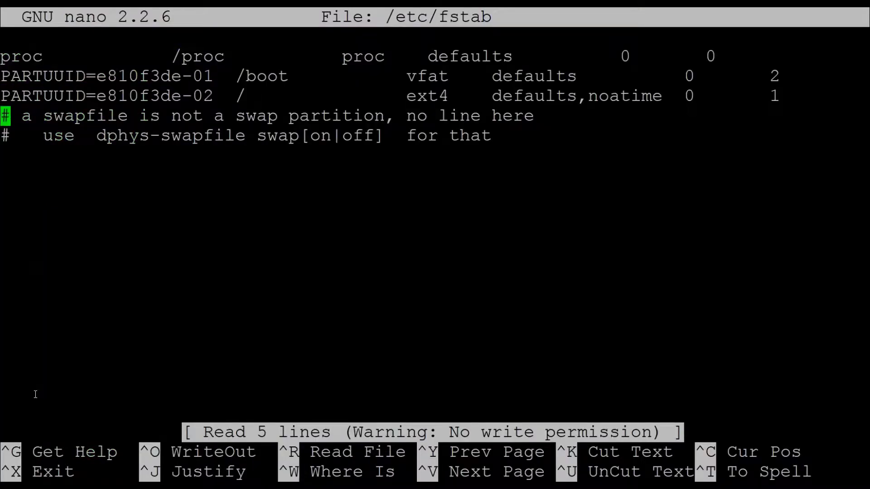
key("Up")
key("Down")
key("Left")
key("Return")
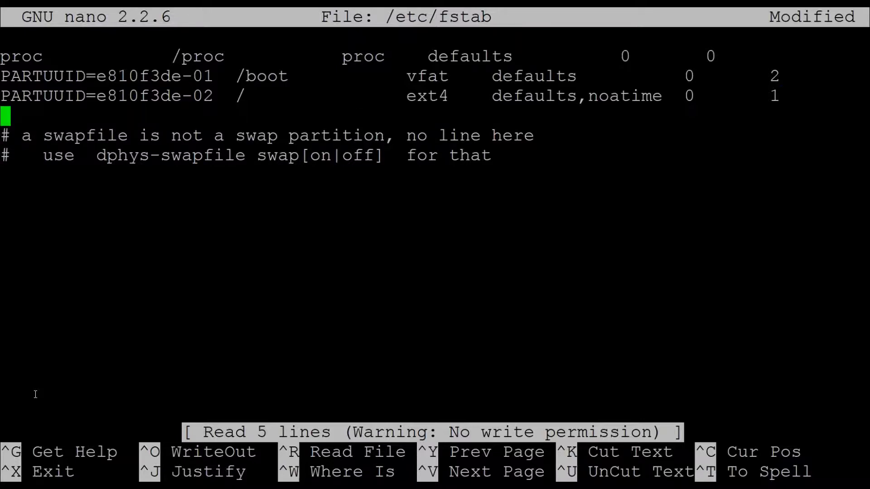
right_click(510, 125)
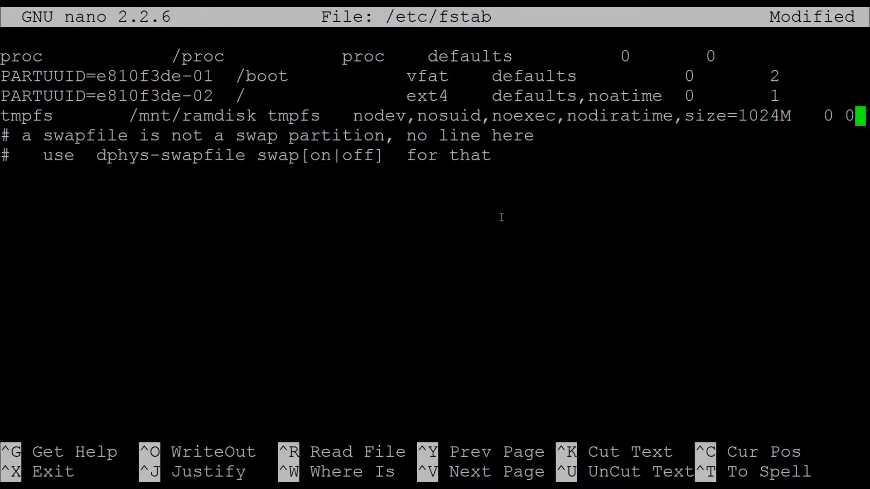
Step: Change the size option in the tmpfs ramdisk entry to 2M
key("Left")
key("Left")
key("Left")
key("Left")
key("Left")
key("Left")
key("Left")
key("Left")
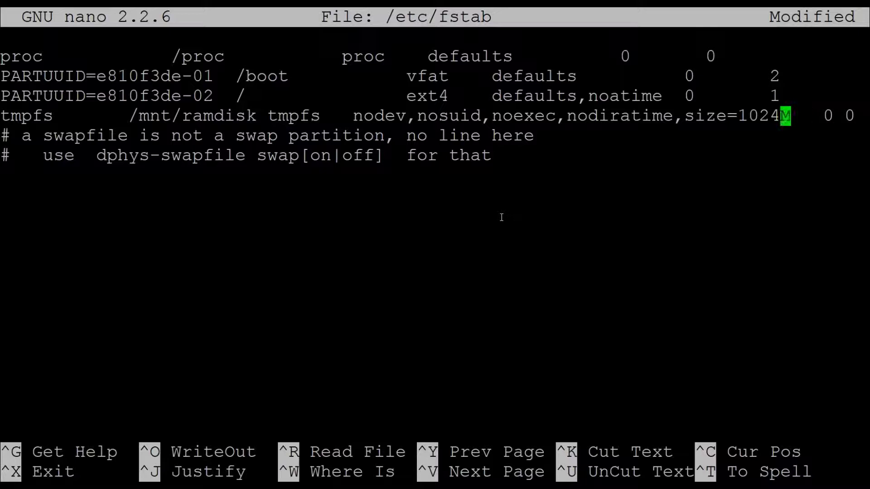
key("Right")
key("BackSpace")
key("BackSpace")
key("BackSpace")
key("BackSpace")
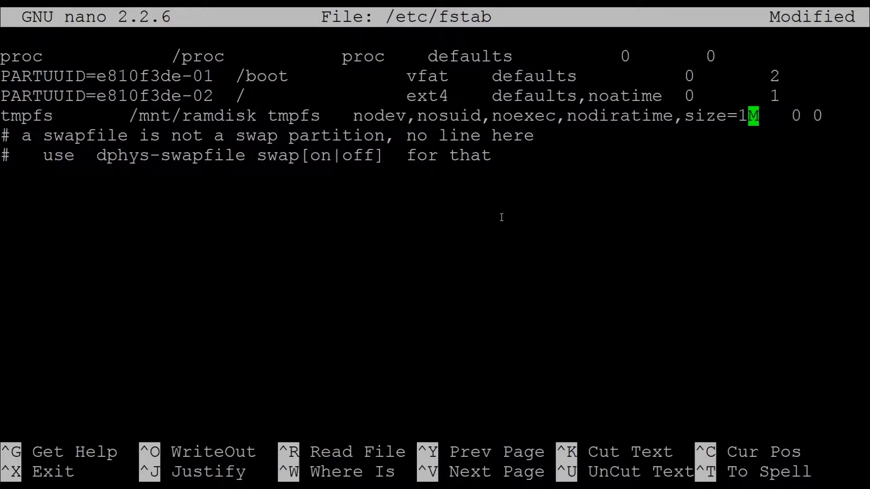
key("Down")
key("Up")
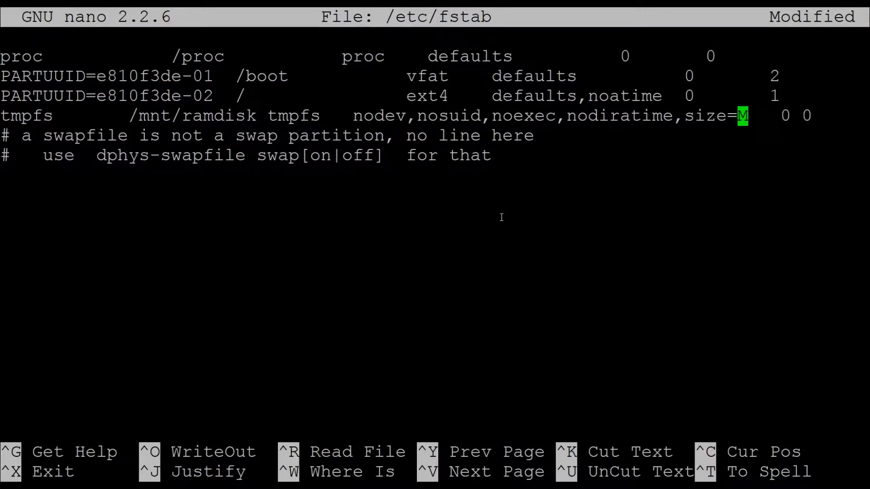
type("2")
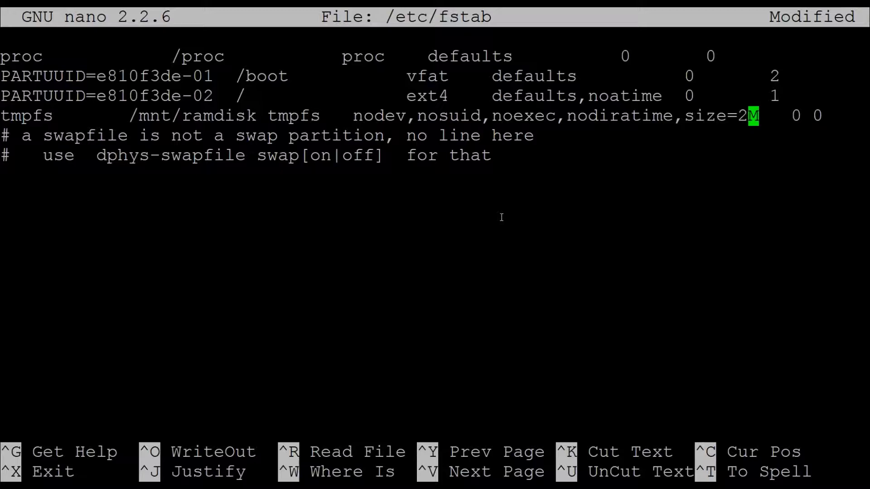
Step: Examine the mount options and the /mnt/ramdisk path in the tmpfs entry
key("Right")
key("Right")
key("Right")
key("Left")
key("Left")
key("Left")
key("Left")
key("Left")
key("Left")
key("Left")
key("Left")
key("Left")
key("Left")
key("Left")
key("Left")
key("Left")
key("Left")
key("Left")
key("Left")
key("Left")
key("Left")
key("Left")
key("Left")
key("Left")
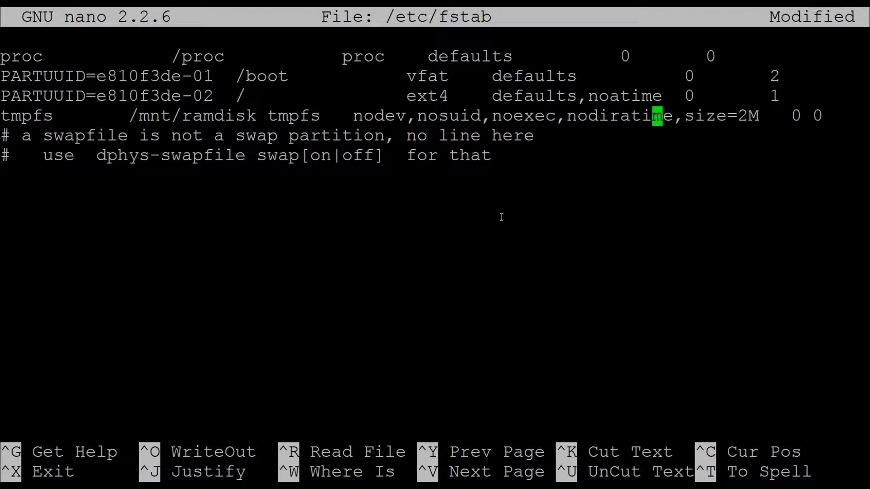
key("Left")
key("Left")
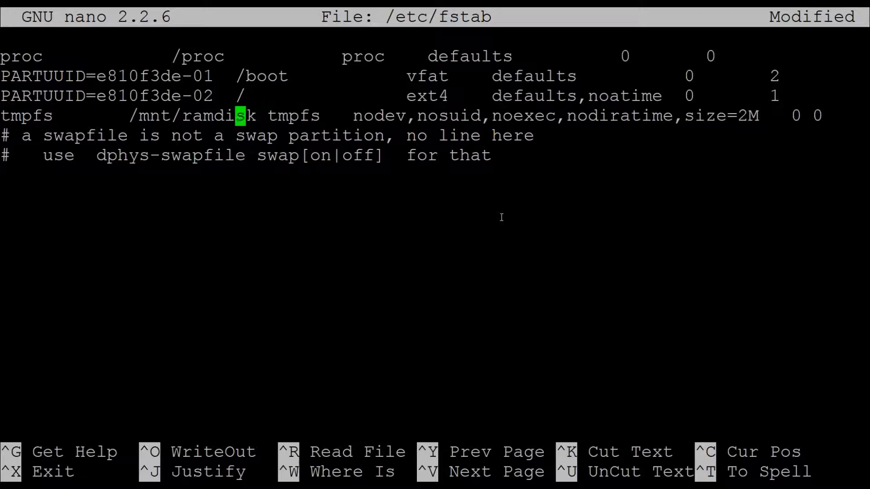
Step: Try to save /etc/fstab, and exit nano discarding the changes
key("ctrl+o")
key("Return")
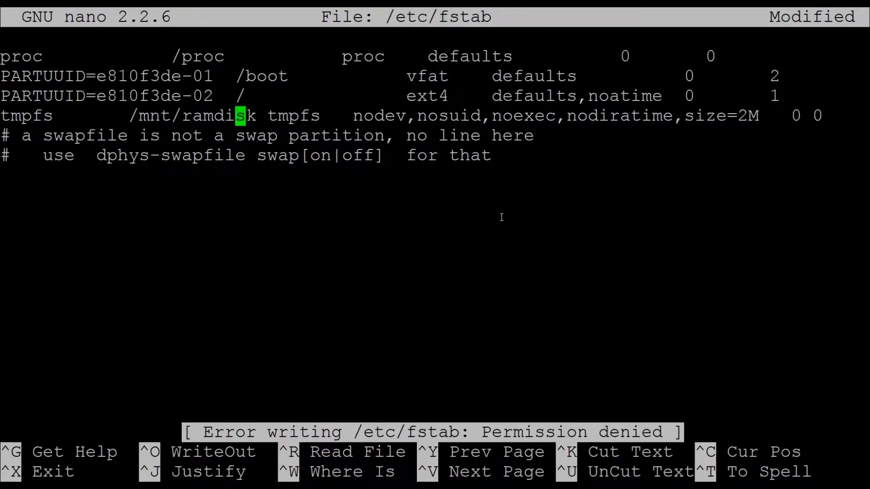
key("ctrl+x")
key("n")
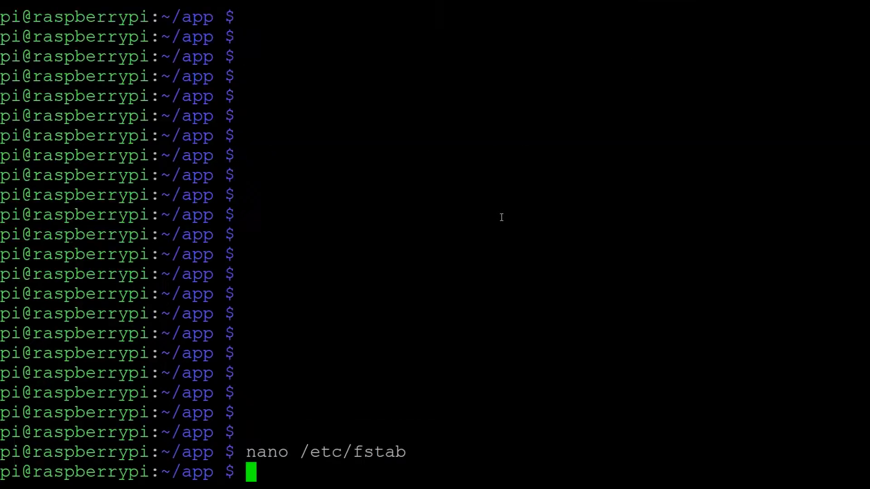
Step: Reopen /etc/fstab in nano with sudo by reusing the previous command
key("Up")
key("Left")
key("Left")
key("Left")
key("Left")
key("Left")
key("Left")
key("Left")
key("Left")
key("Left")
key("Left")
key("Left")
key("Left")
key("Left")
key("Left")
key("Left")
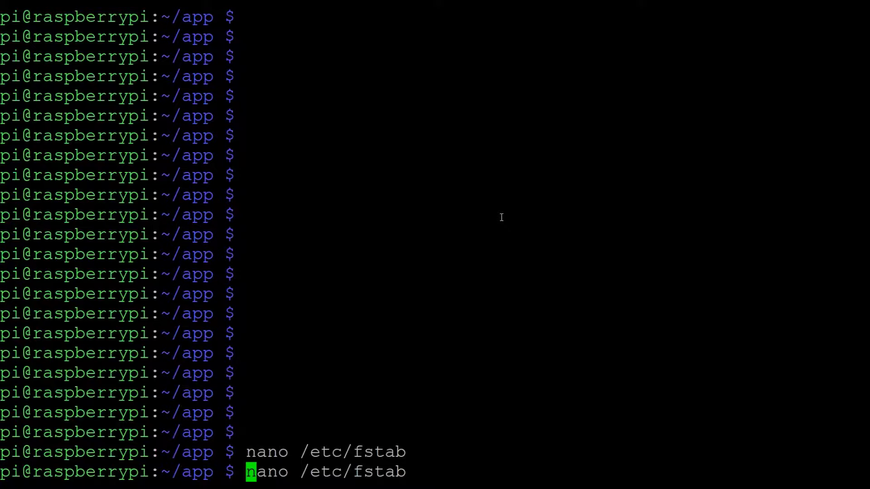
type("sudo")
key("Return")
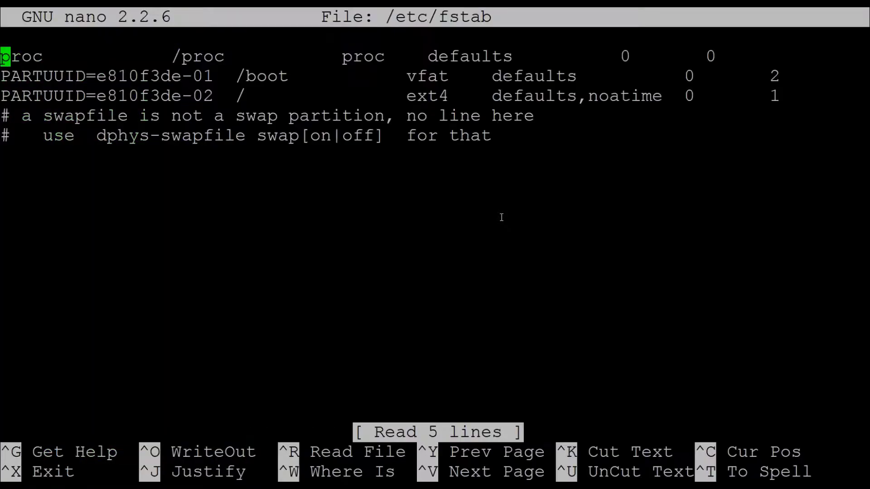
Step: Above the swapfile comment, paste the line "tmpfs /mnt/ramdisk tmpfs nodev,nosuid,noexec,nodiratime,size=1024M 0 0"
key("Down")
key("Down")
key("Down")
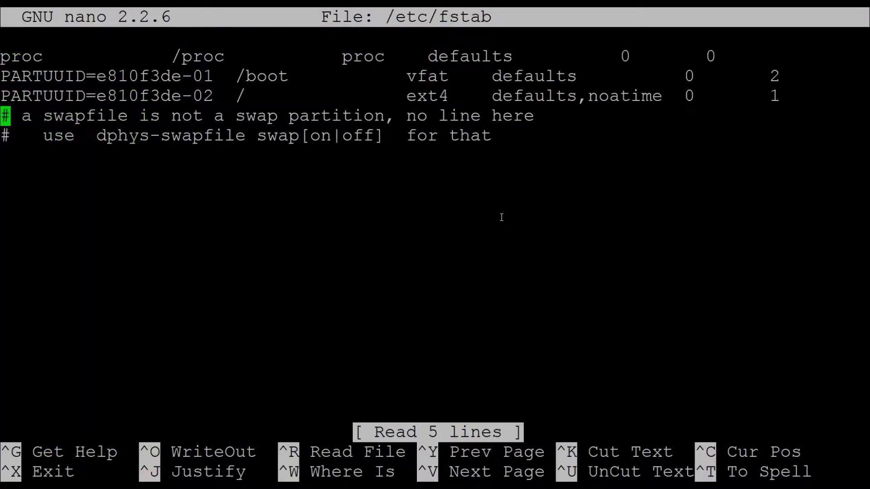
key("Left")
key("Return")
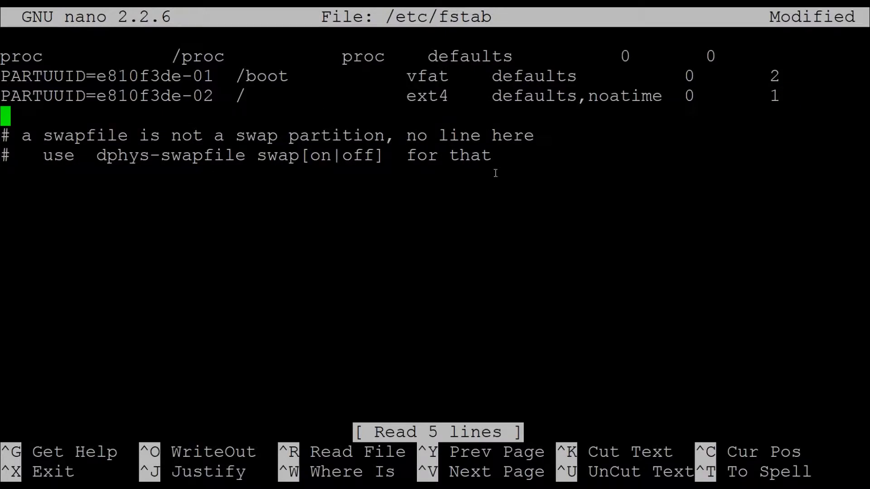
right_click(559, 119)
Step: Set the ramdisk size in the new tmpfs line to 2M
key("Left")
key("Left")
key("Left")
key("Left")
key("Left")
key("Left")
key("Left")
key("Left")
key("Left")
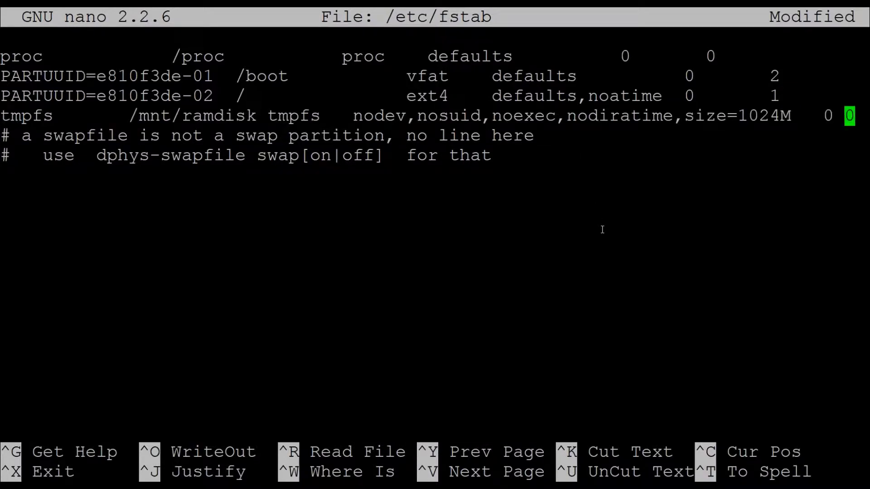
key("Right")
key("Right")
key("BackSpace")
key("BackSpace")
key("BackSpace")
key("BackSpace")
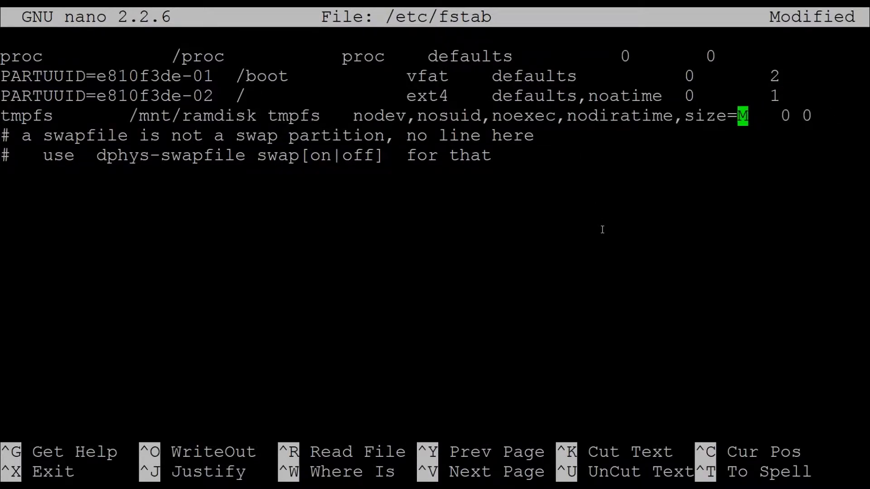
key("Down")
key("Up")
type("2")
Step: Save the edited /etc/fstab and exit nano
key("ctrl+o")
key("Return")
key("ctrl+x")
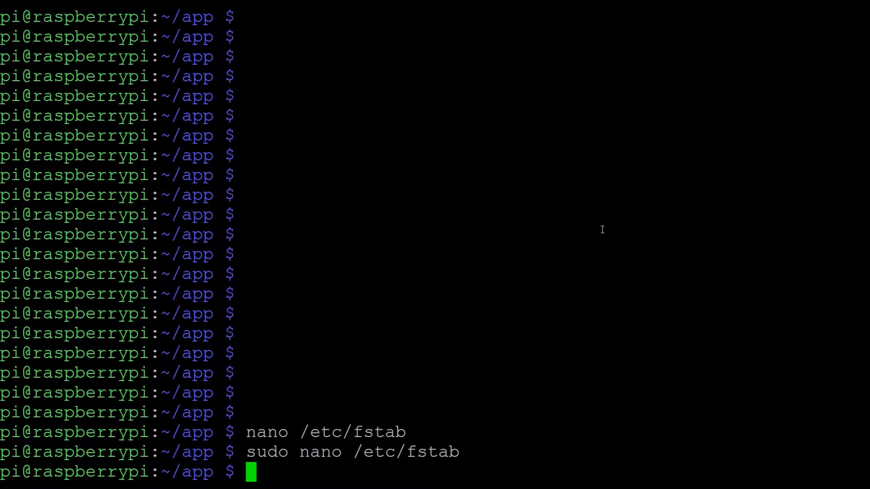
Step: Reboot the Raspberry Pi with sudo reboot
type("sudo reboot")
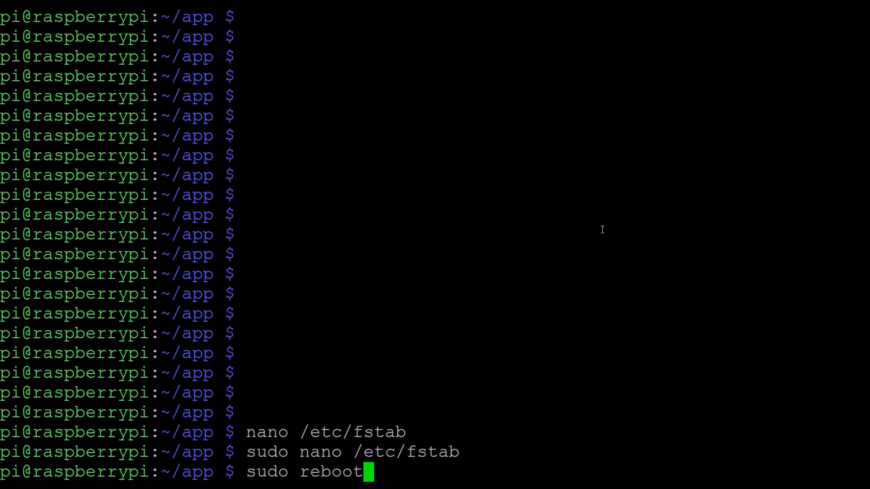
key("Return")
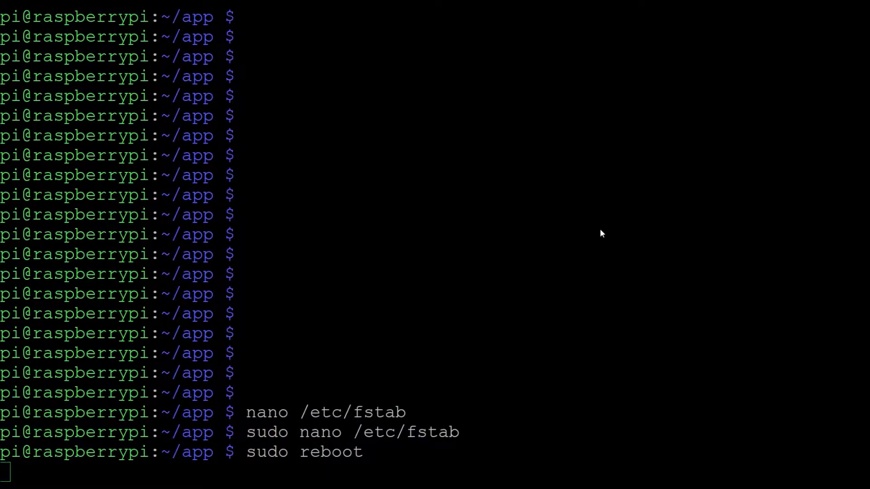
left_click(341, 349)
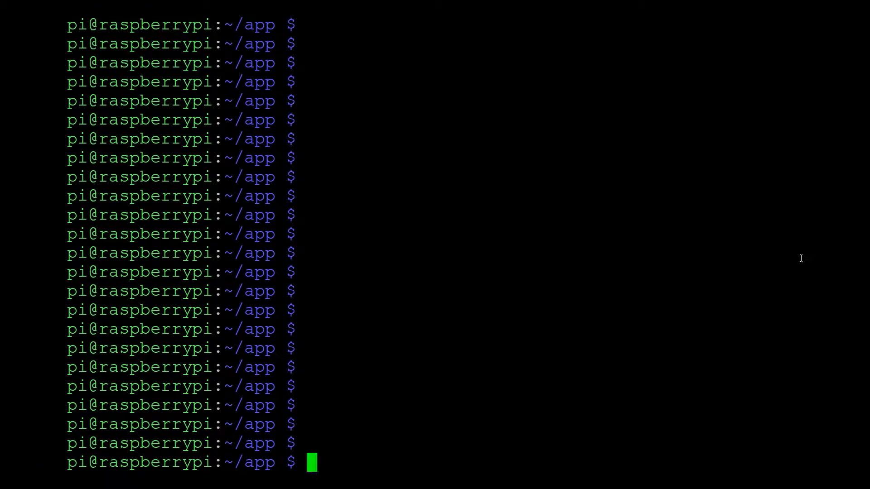
Step: Change to the /etc/modprobe.d directory and list its files
type("cd /etc/")
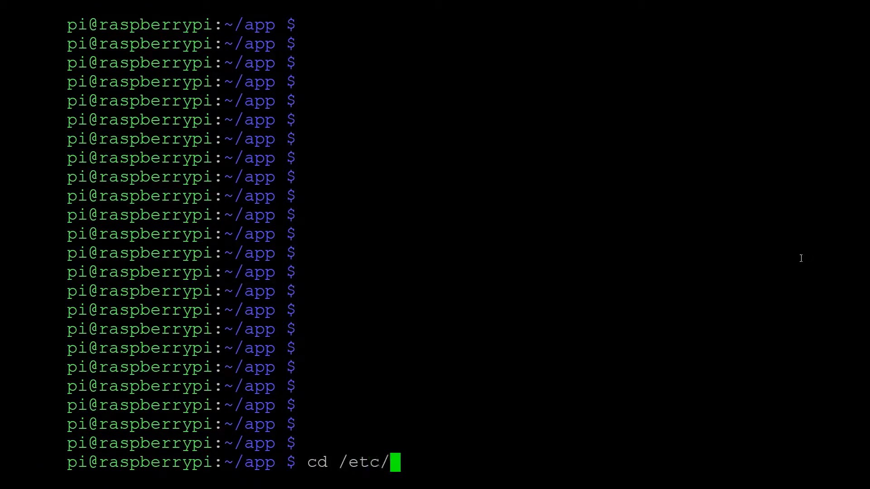
type("modz")
key("BackSpace")
type("pr")
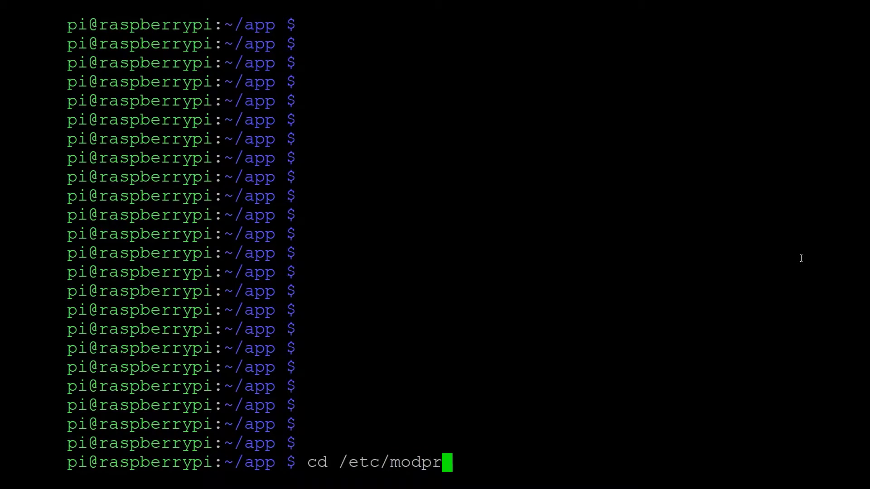
type("obe.d")
key("Return")
type("ls")
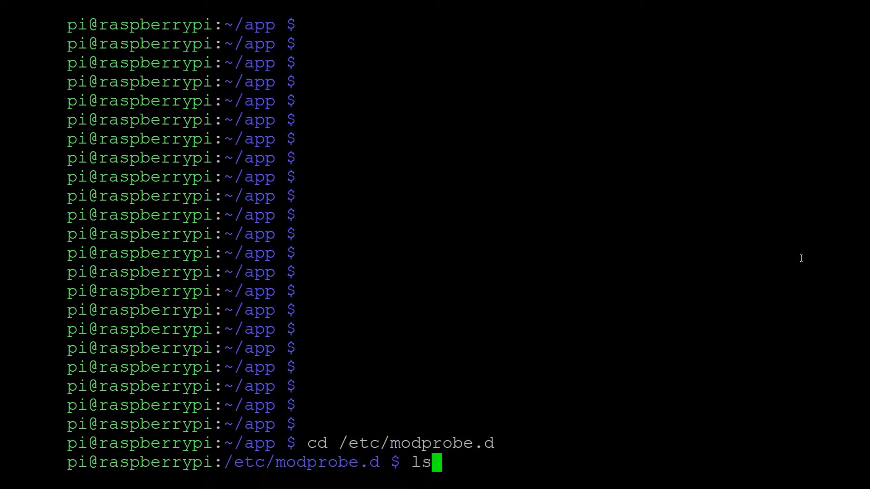
key("Return")
Step: Try to set rotate=270 in fbtft.conf using nano without sudo, then exit without keeping the edit
type("nano f")
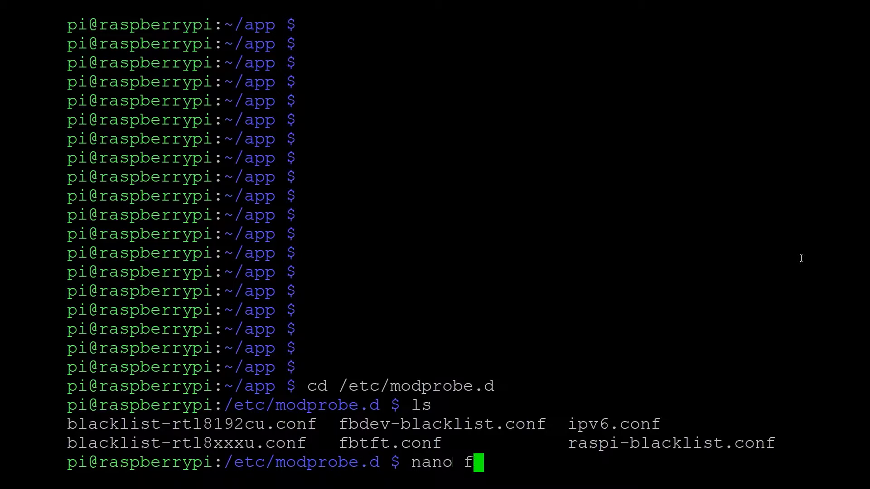
type("btft.conf")
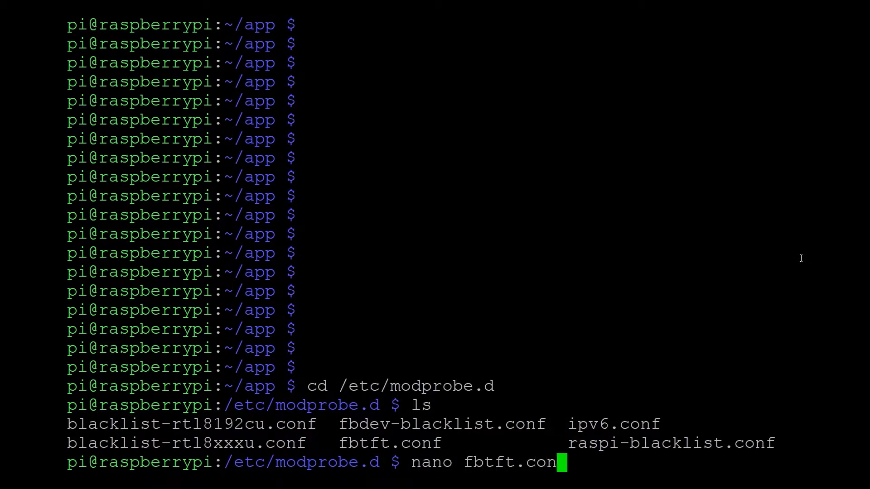
key("Return")
key("End")
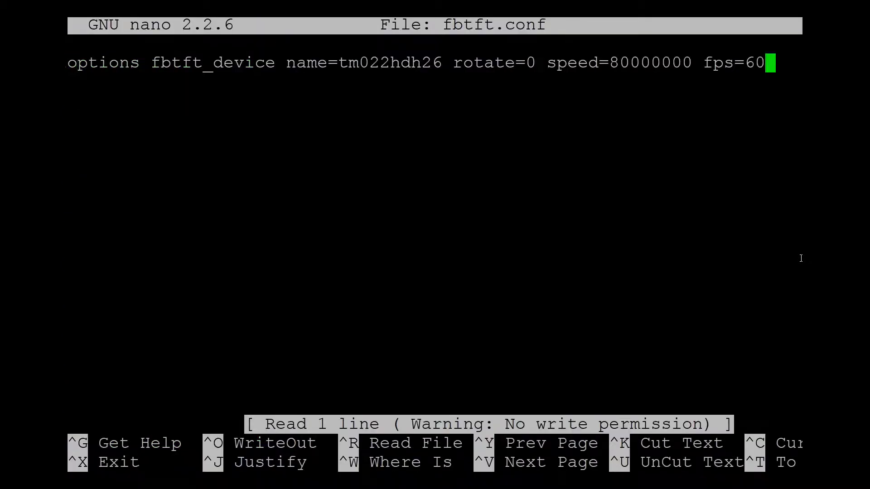
key("Left")
key("Left")
key("Left")
key("Left")
key("Left")
key("Left")
key("Left")
key("Left")
key("Left")
key("Left")
key("Left")
key("Left")
key("Left")
key("Left")
key("Left")
key("Left")
key("Left")
key("Left")
key("Left")
key("Left")
key("Delete")
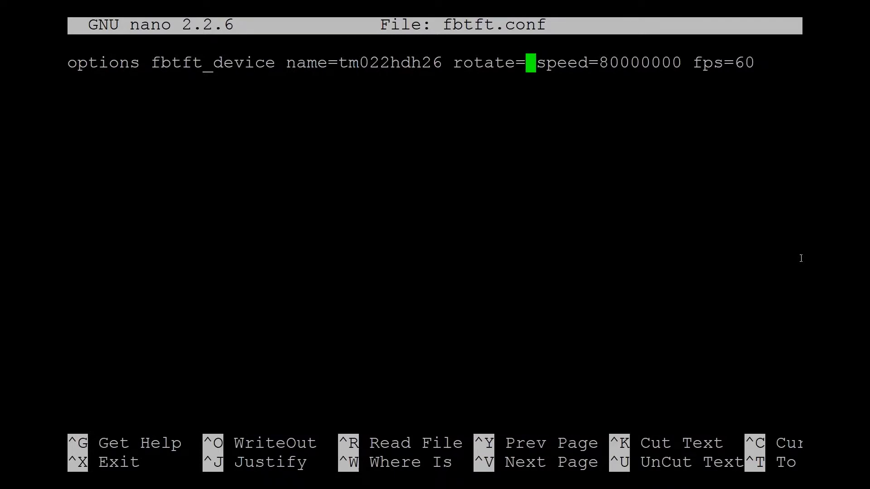
key("Down")
key("Left")
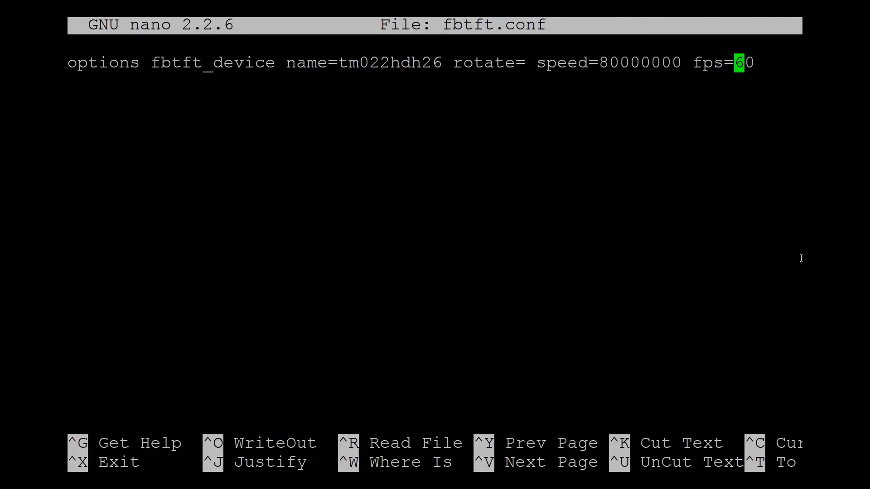
key("Left")
key("Left")
key("Left")
key("Left")
key("Left")
key("Left")
key("Left")
key("Left")
key("Left")
key("Left")
key("Left")
key("Left")
key("Left")
key("Left")
key("Left")
key("Left")
key("Left")
key("Left")
key("Left")
key("Left")
key("Right")
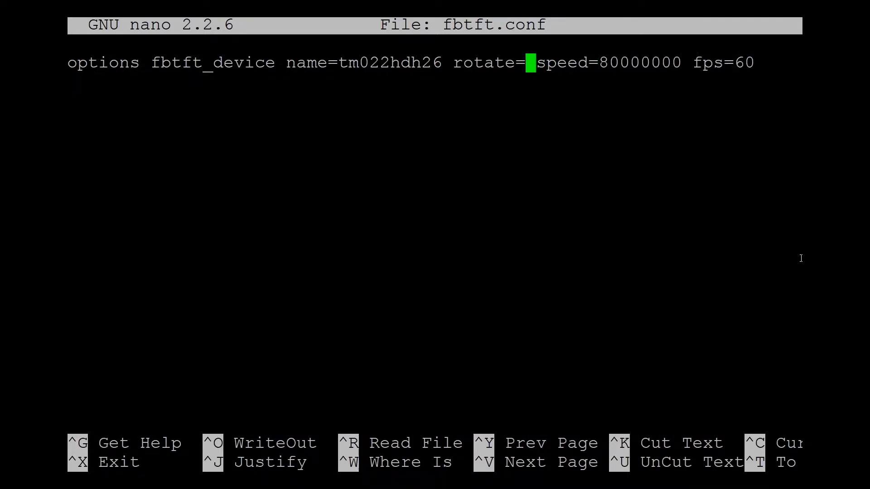
type("270")
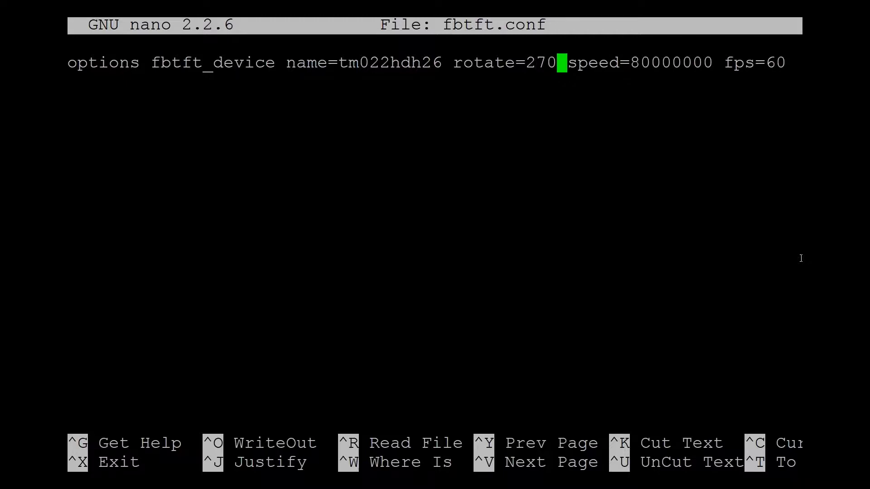
key("ctrl+o")
key("Return")
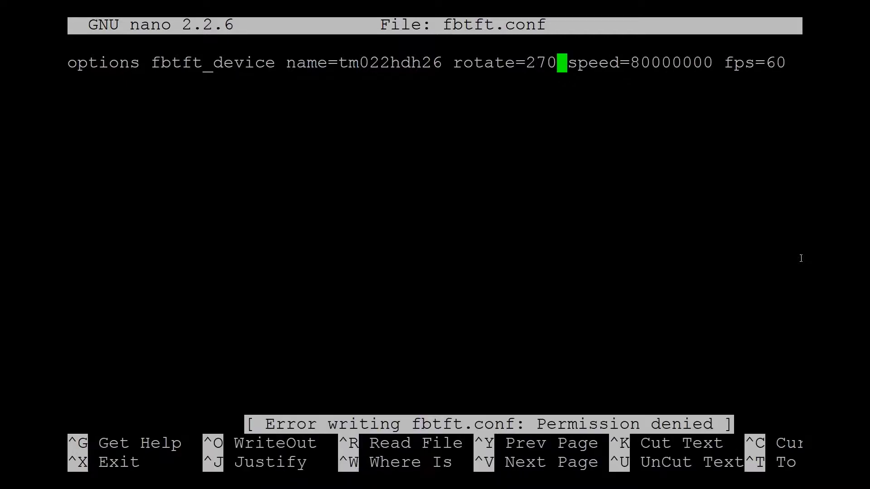
key("ctrl+x")
key("n")
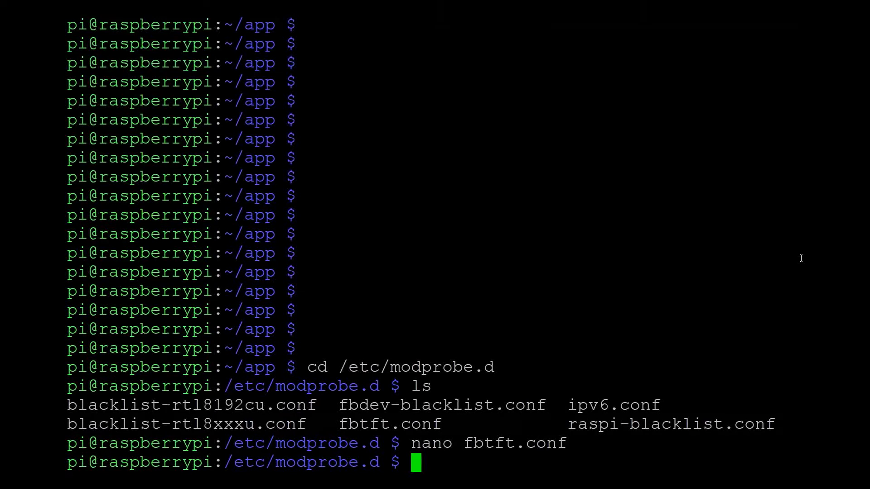
Step: Reopen fbtft.conf with root rights by running sudo nano fbtft.conf
key("Up")
key("Left")
key("Left")
key("Left")
key("Left")
key("Left")
key("Left")
key("Left")
key("Left")
key("Left")
key("Left")
key("Left")
key("Left")
key("Left")
key("Left")
key("Left")
type("sudo")
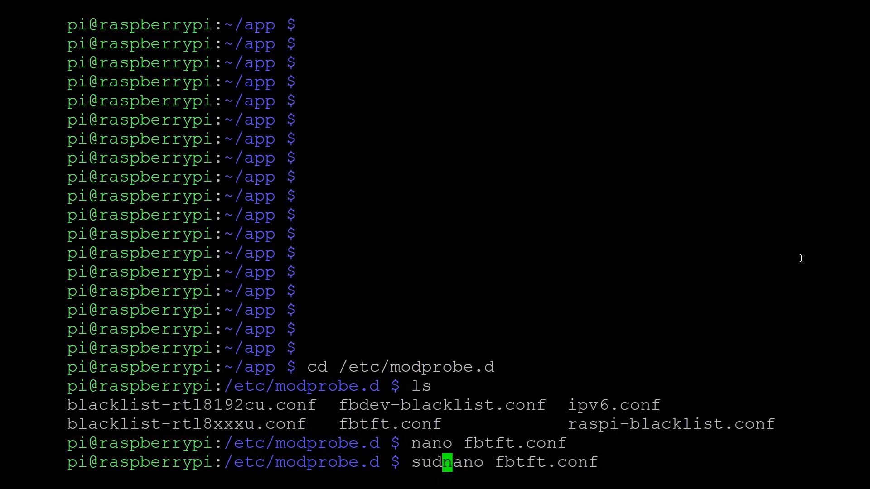
key("Return")
Step: Set the rotate option in the fbtft_device line to 270
key("End")
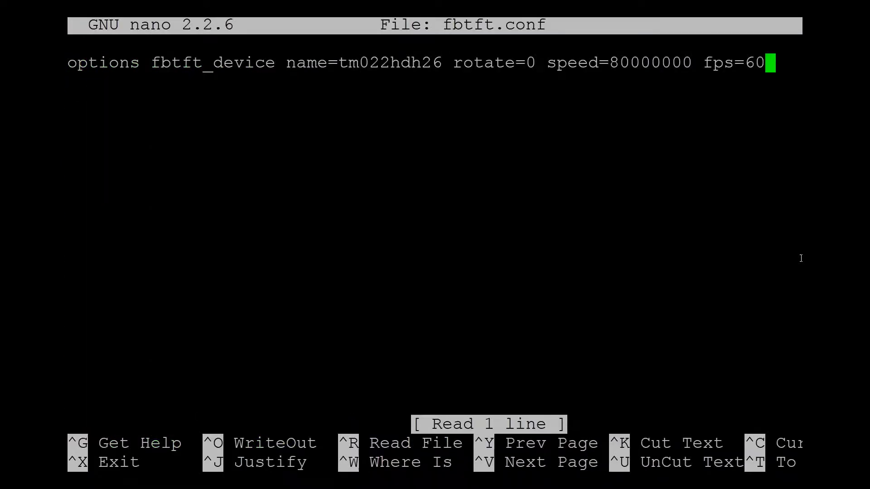
key("Left")
key("Left")
key("Left")
key("Left")
key("Left")
key("Left")
key("Left")
key("Left")
key("Left")
key("Left")
key("Left")
key("Left")
key("Left")
key("Left")
key("Left")
key("Left")
key("Left")
key("Left")
key("Left")
key("Left")
key("BackSpace")
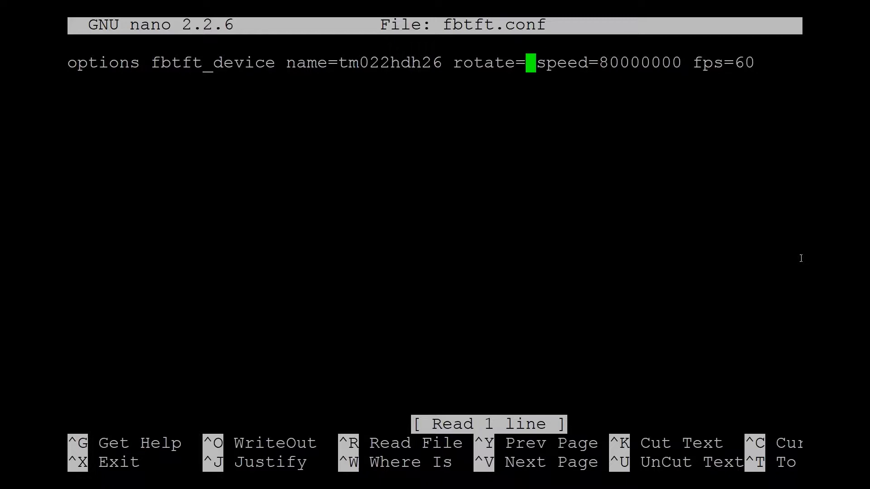
type("270")
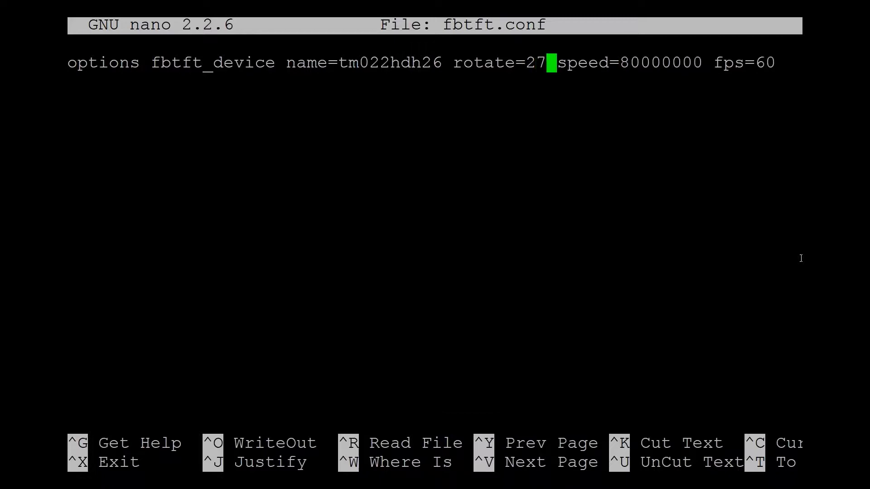
Step: Save the edited fbtft.conf and exit nano
key("ctrl+o")
key("Return")
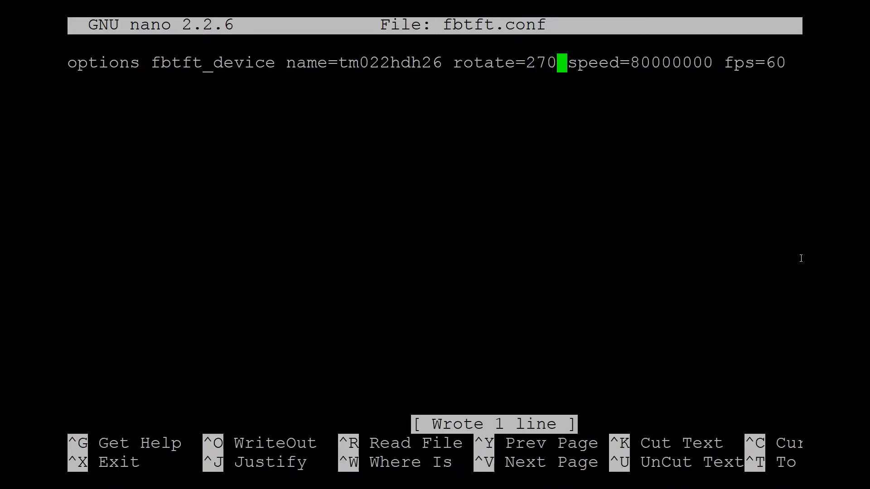
key("ctrl+x")
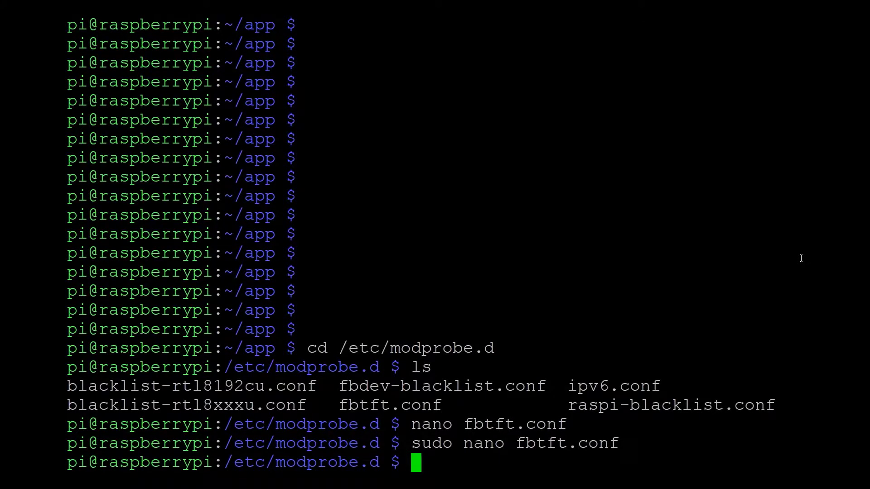
Step: Change to the /etc/modules-load.d directory and list its files
type("cd ")
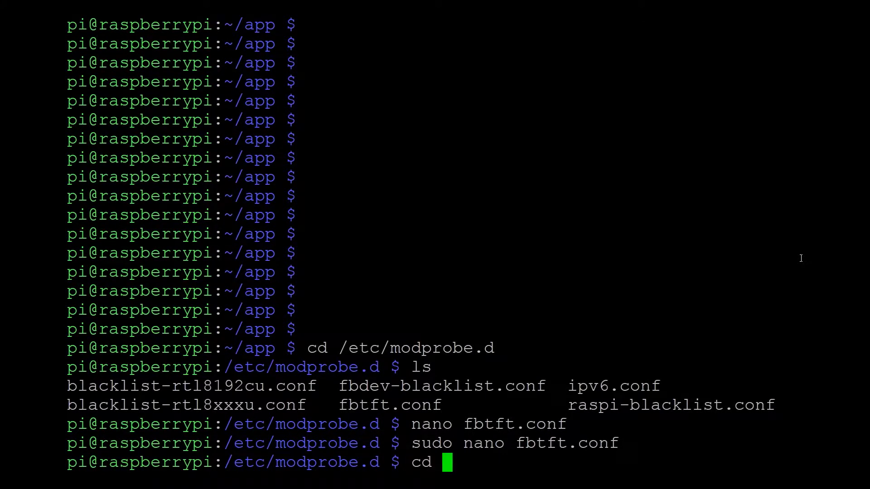
type("/etc/modules")
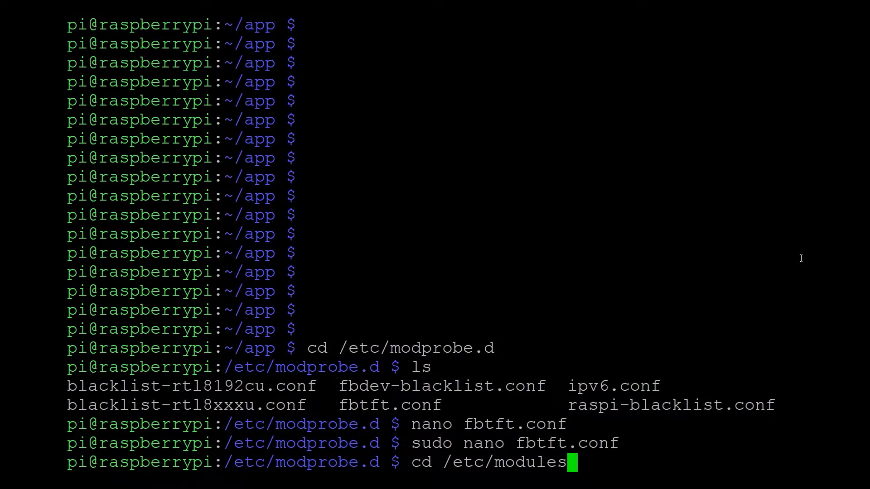
type("-load")
key("Return")
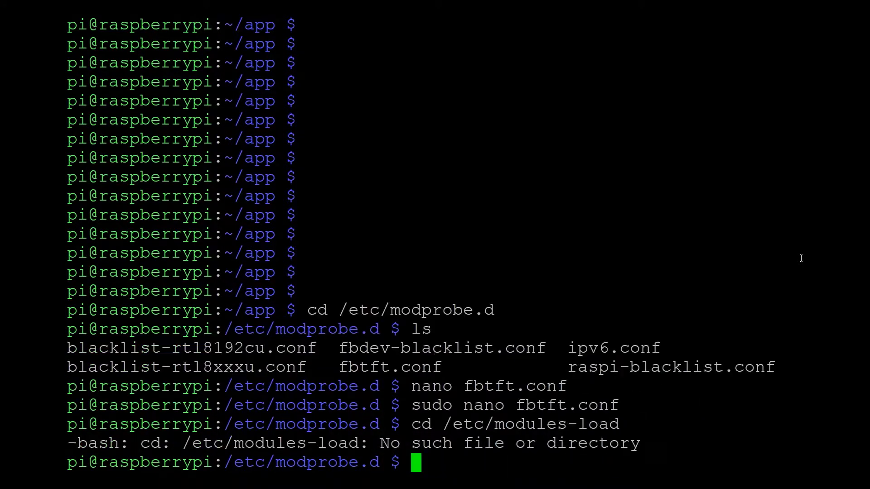
key("Up")
type(".d")
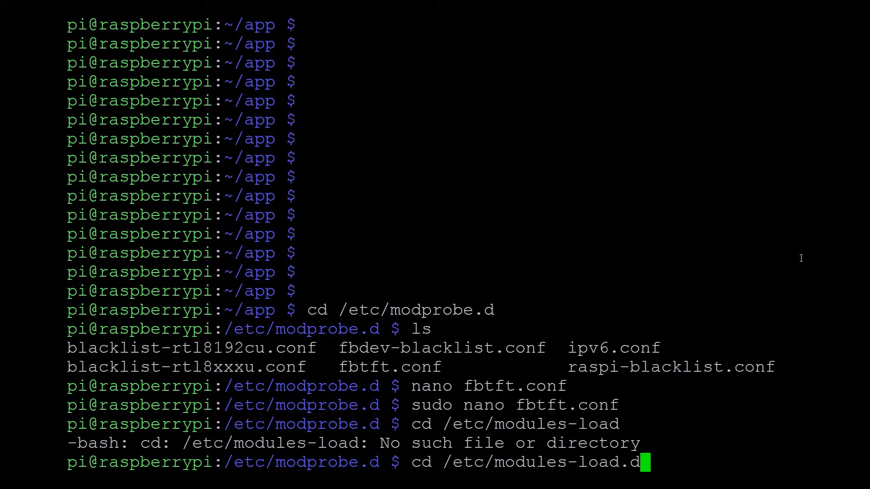
key("Return")
key("Up")
key("Down")
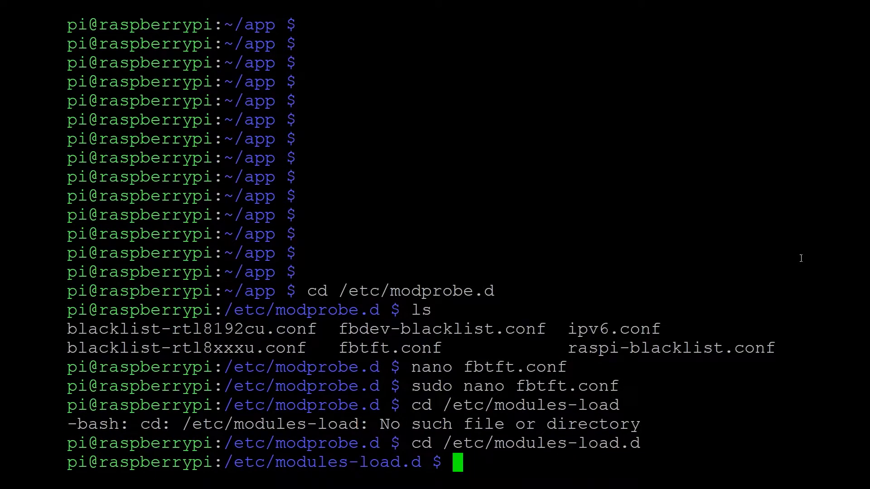
type("ls")
key("Return")
Step: Open fbtft.conf in nano to check which kernel modules it loads, and exit without editing
type("nan")
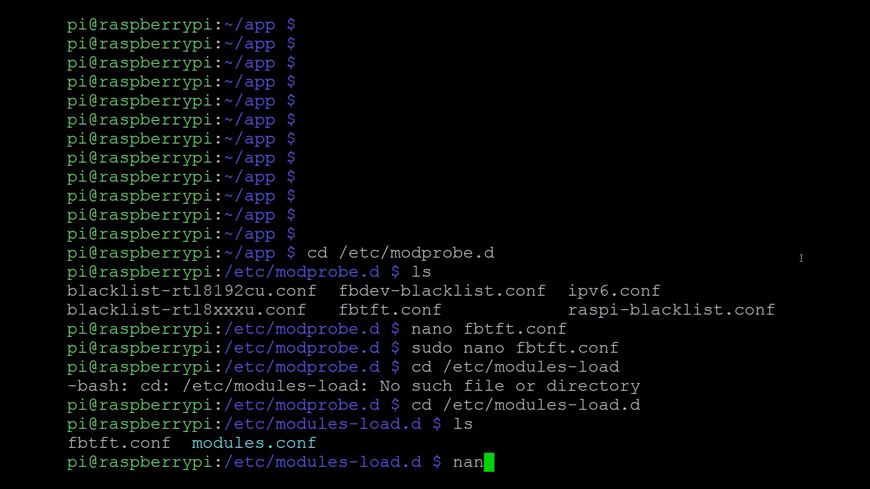
type("o fbtft.conf")
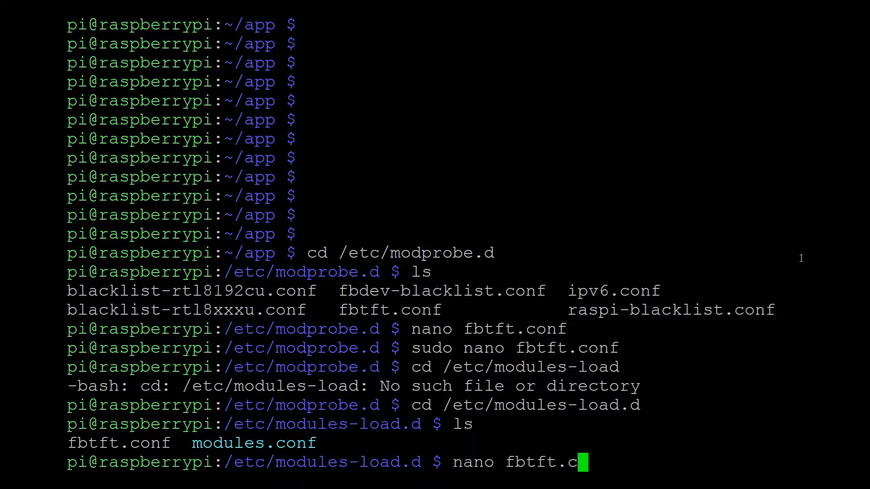
key("Return")
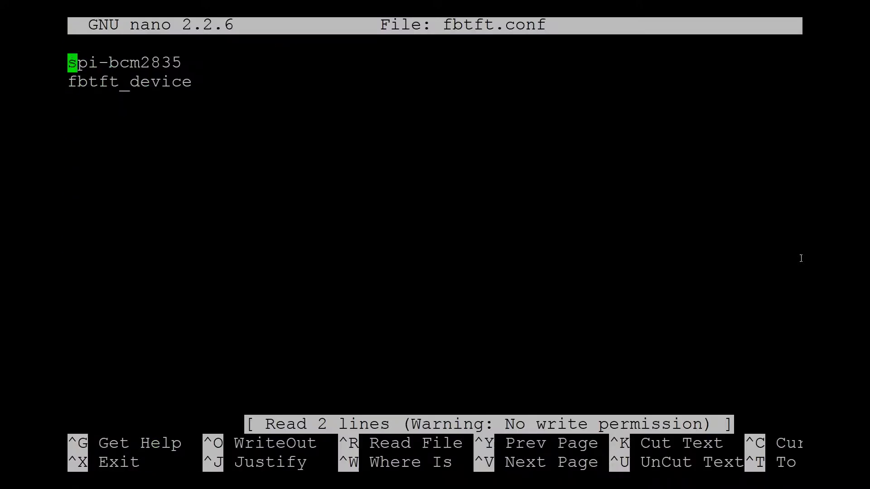
key("Down")
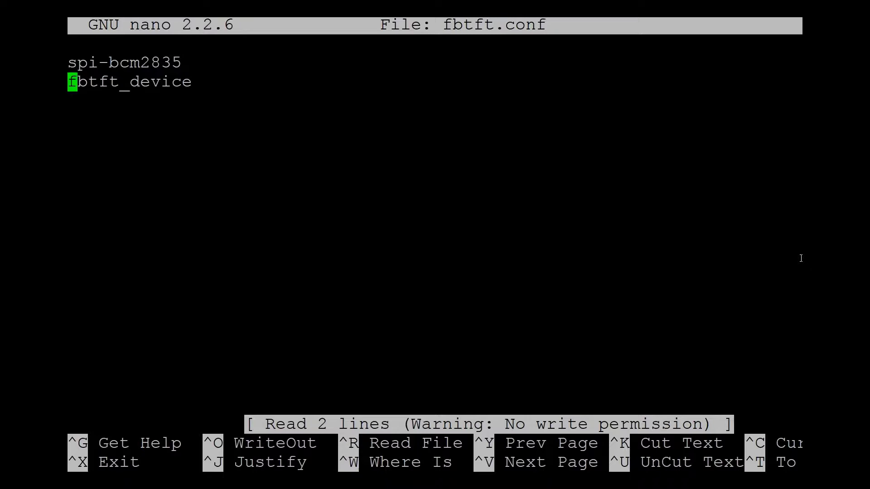
key("ctrl+x")
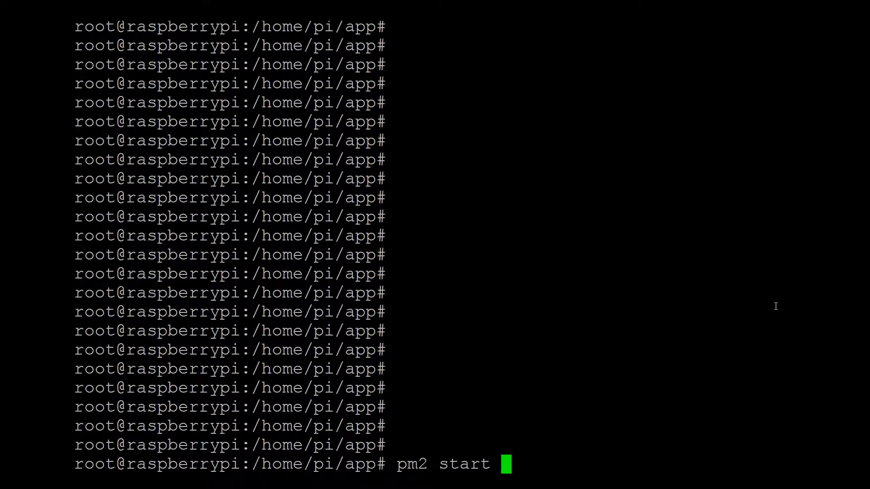
Step: Start the camera application with pm2 start app.js
type("app.js")
key("Return")
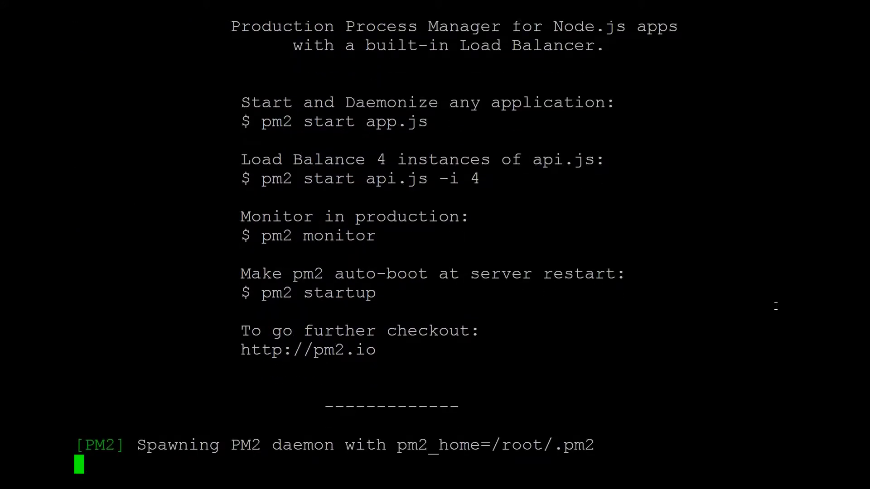
type("pm")
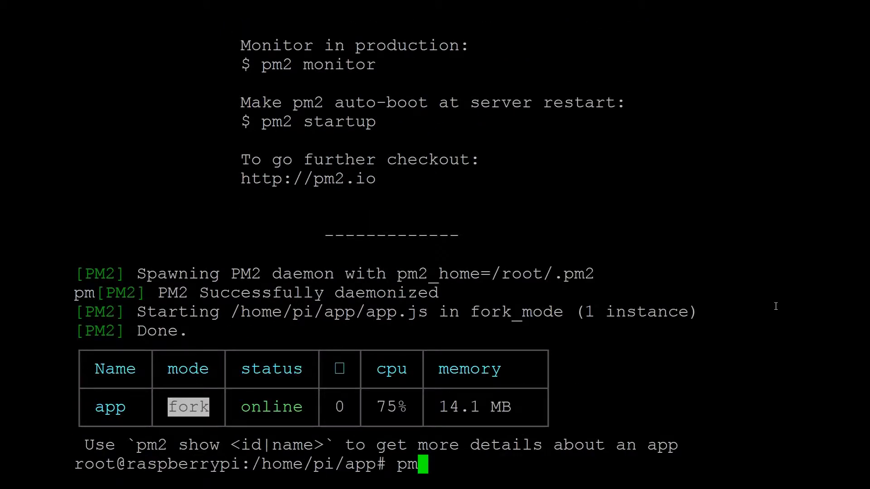
key("Return")
key("Return")
Step: Save the current PM2 process list with pm2 save
type("pm")
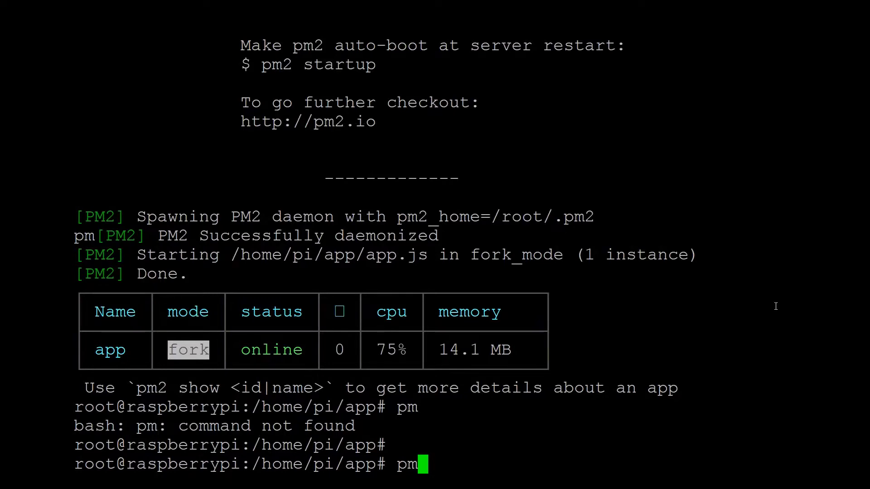
type("2 ")
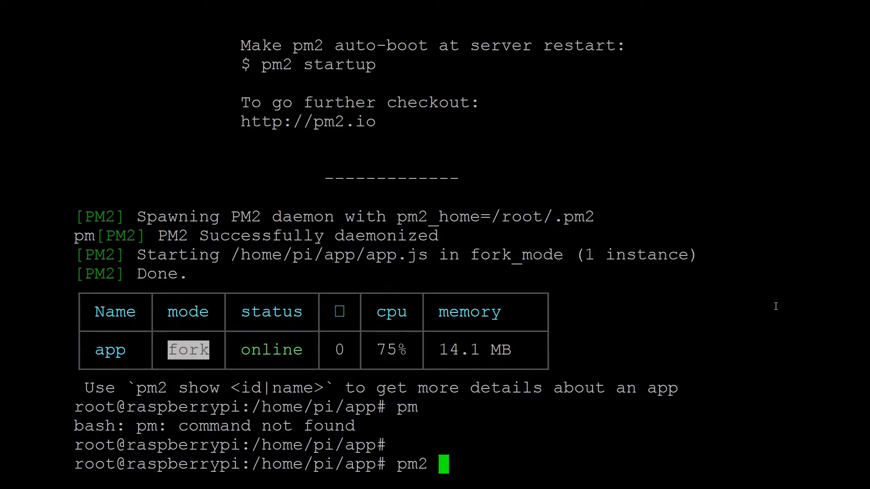
type("save")
key("Return")
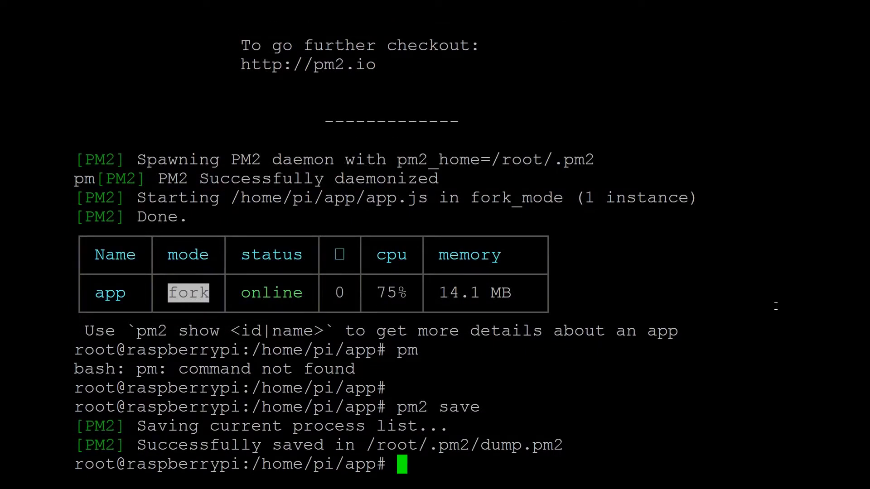
Step: Configure PM2 to launch at boot through systemd as root with pm2 startup systemd -u root
type("pm2 s")
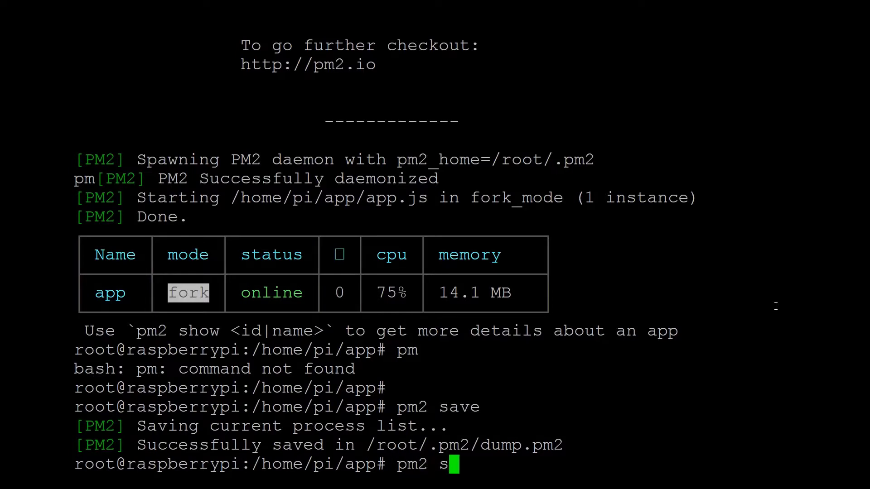
type("tartup systemd ")
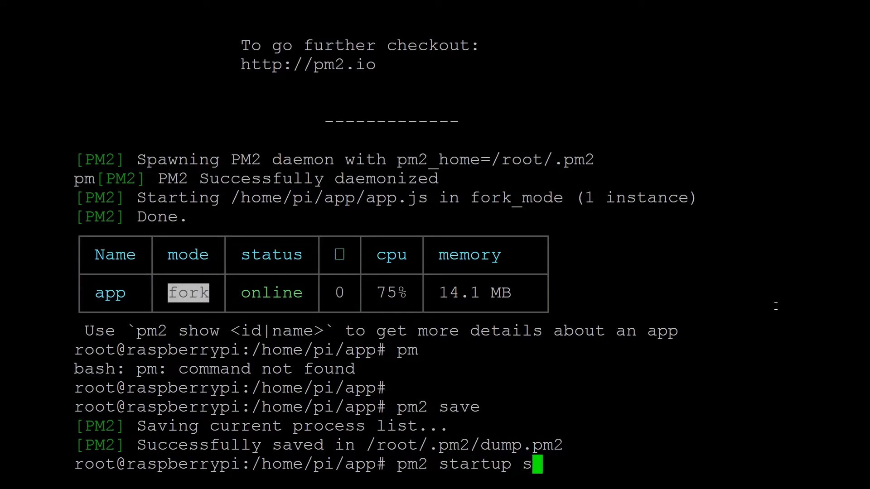
type("-u ")
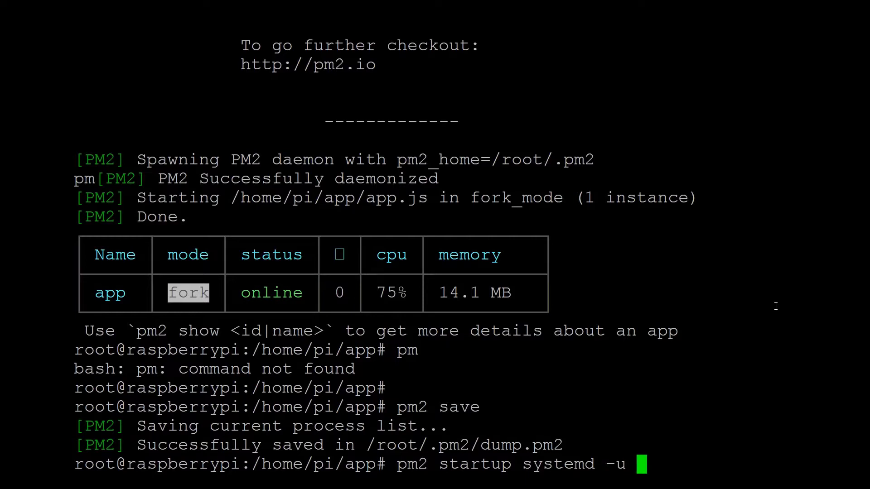
type("root")
key("Return")
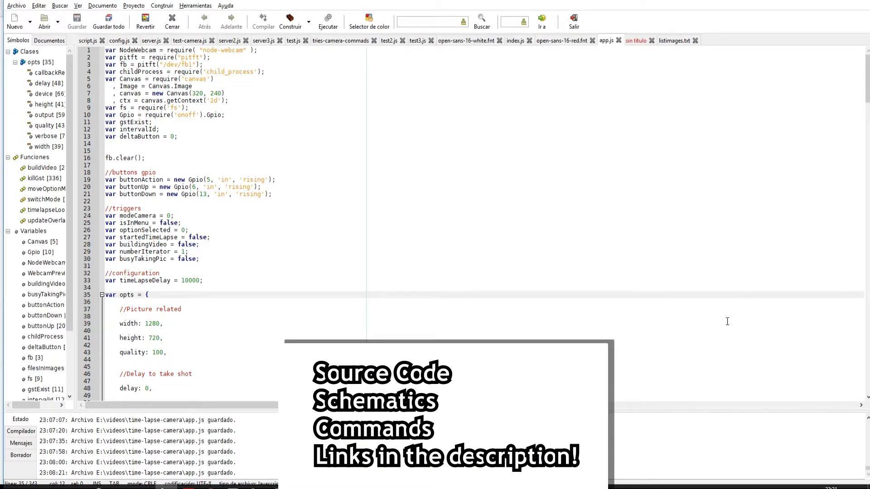
Step: Switch to app.js in Geany and read through its camera options, image cleanup, button event handlers and overlay code
scroll(727, 321, "down", 7)
scroll(727, 322, "down", 3)
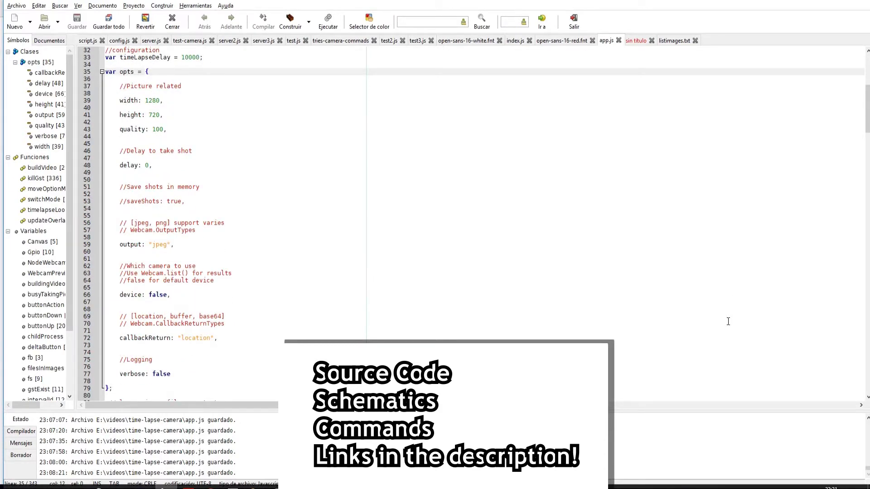
scroll(727, 321, "down", 9)
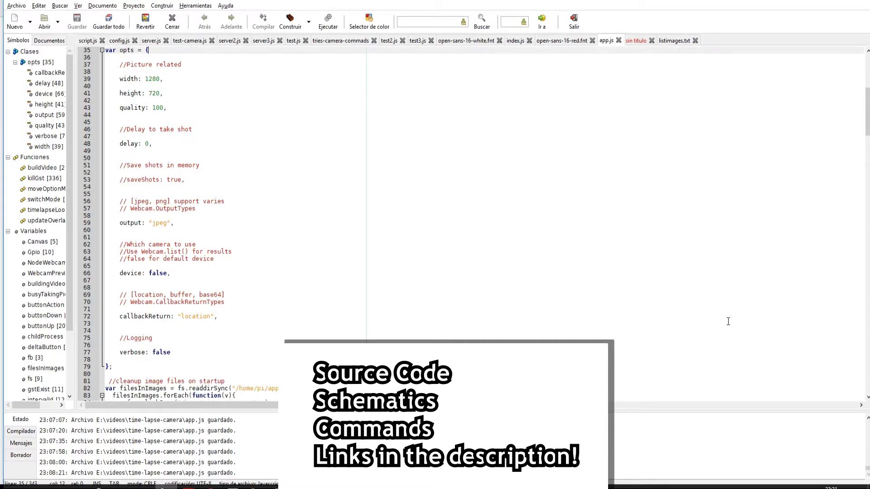
scroll(727, 321, "down", 6)
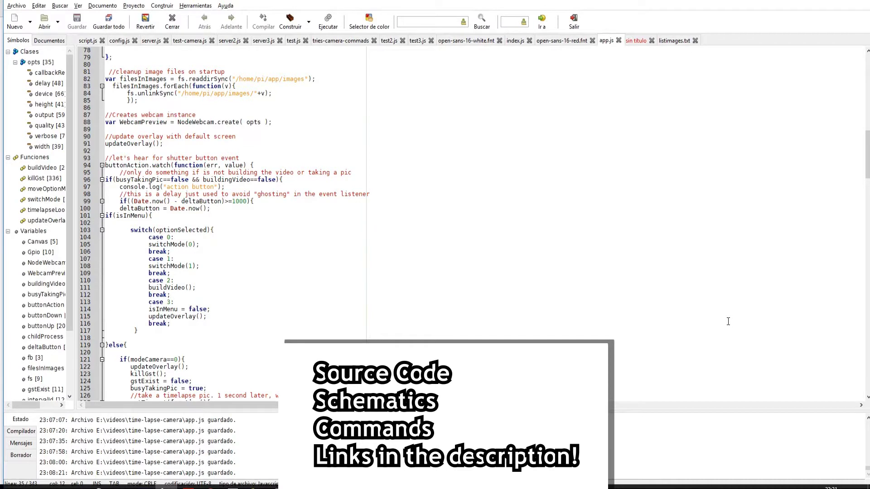
scroll(727, 321, "down", 15)
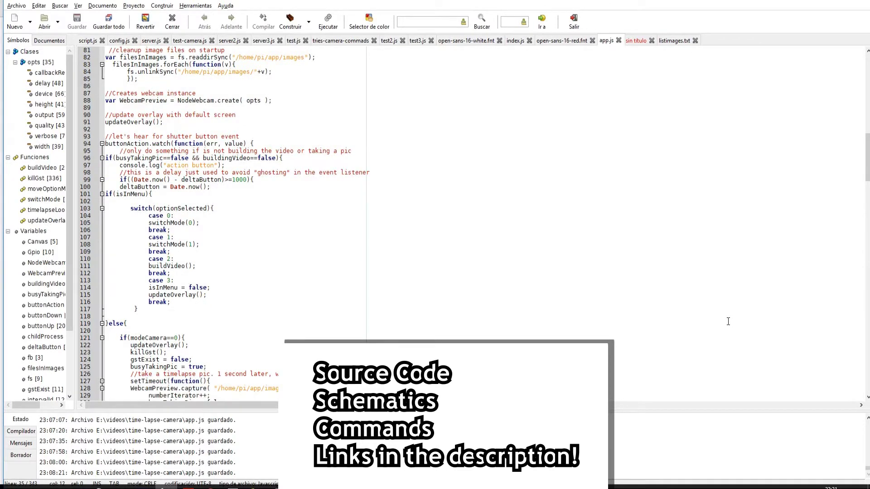
scroll(728, 321, "down", 4)
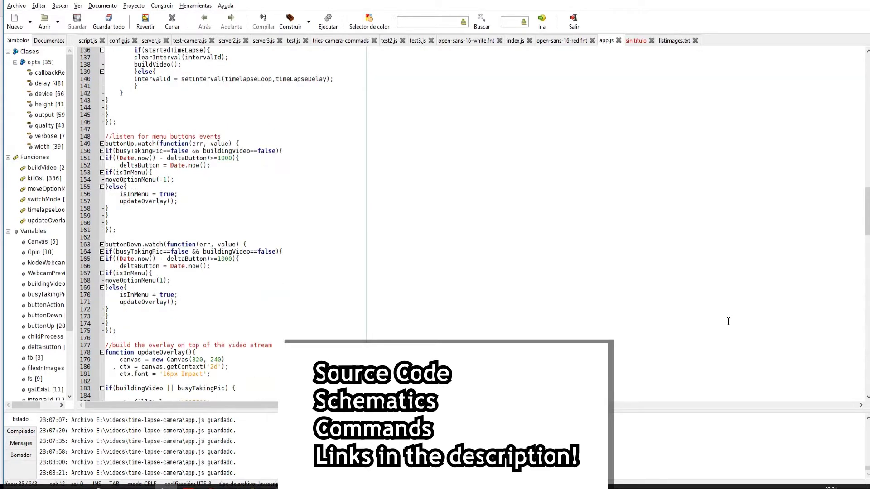
scroll(728, 321, "down", 14)
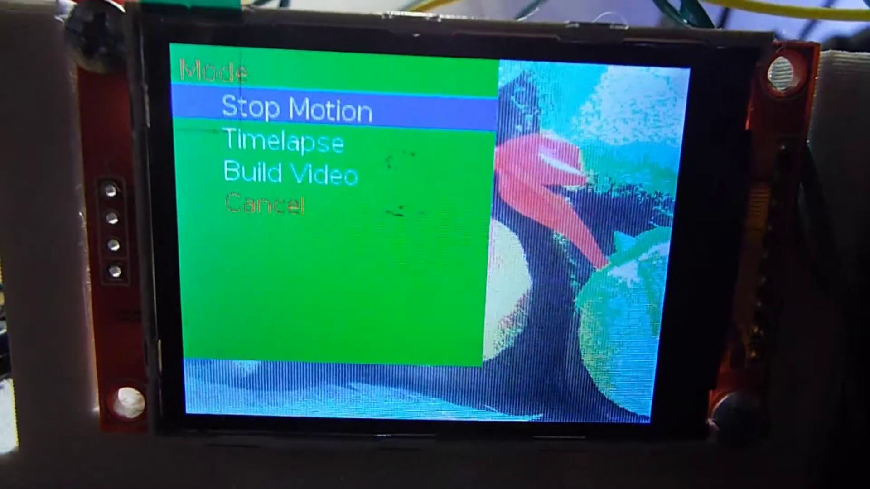
key("Down")
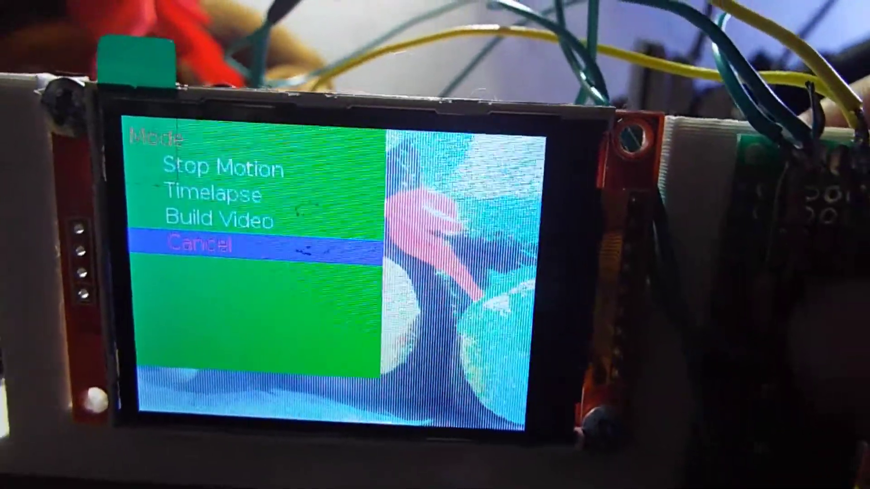
key("Up")
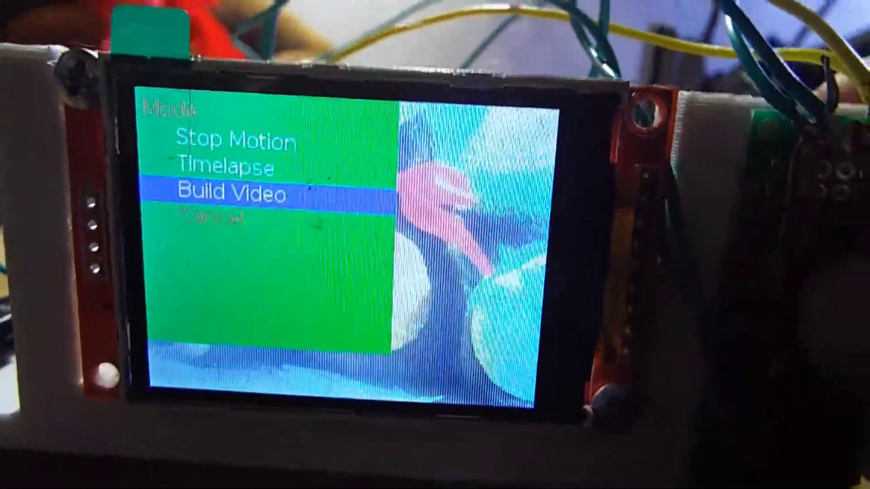
key("Up")
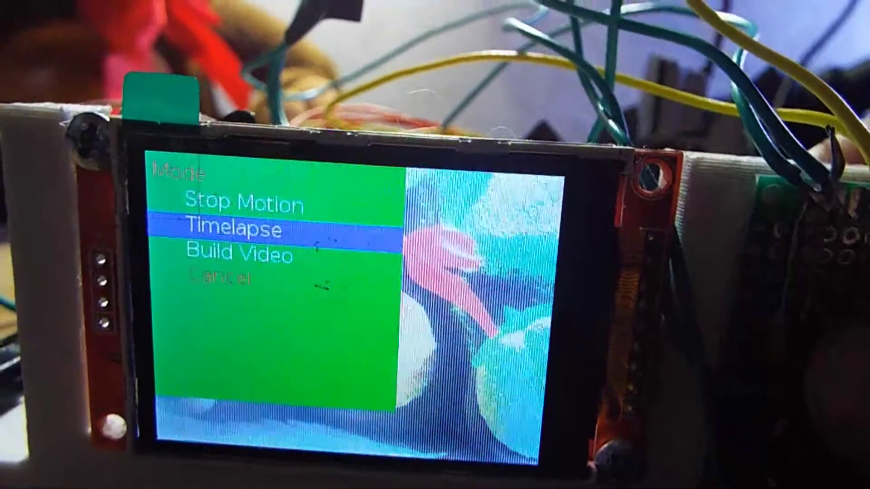